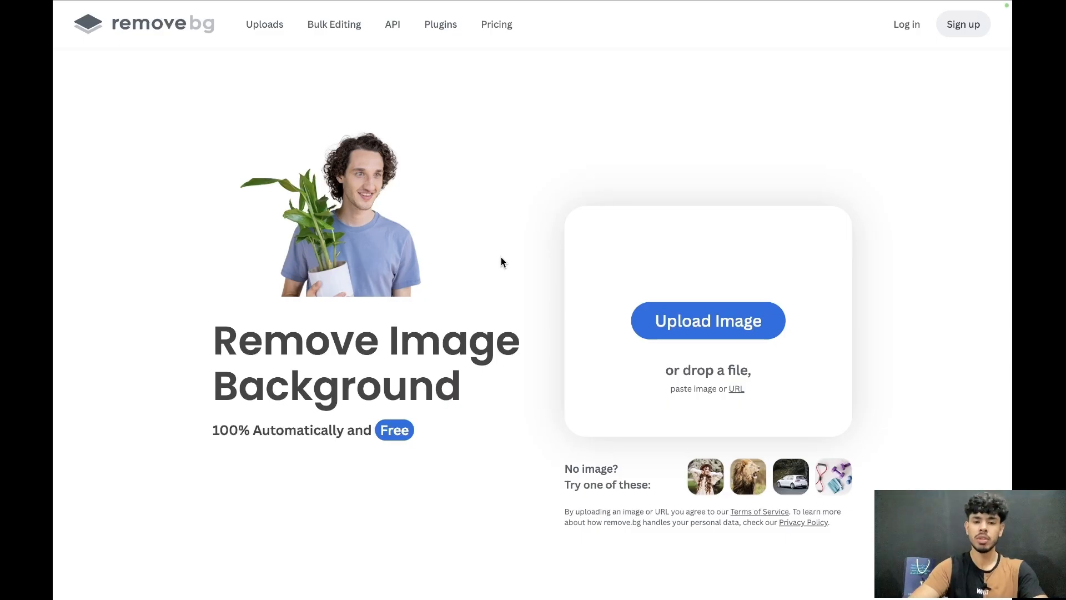
# Step: Upload THUM.png from the Downloads folder for background removal
pyautogui.click(691, 319)
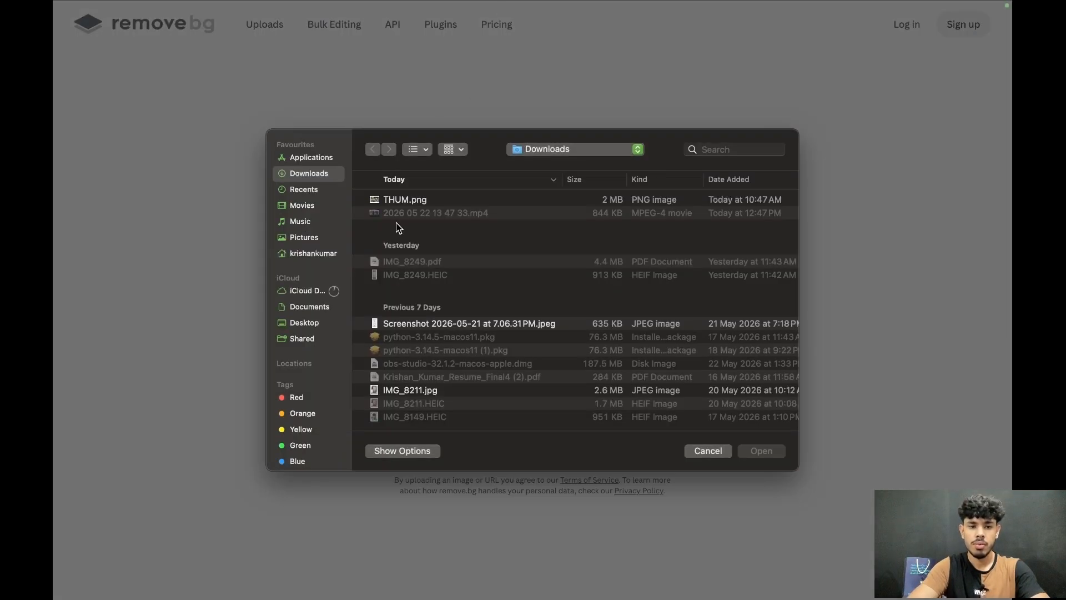
pyautogui.click(420, 203)
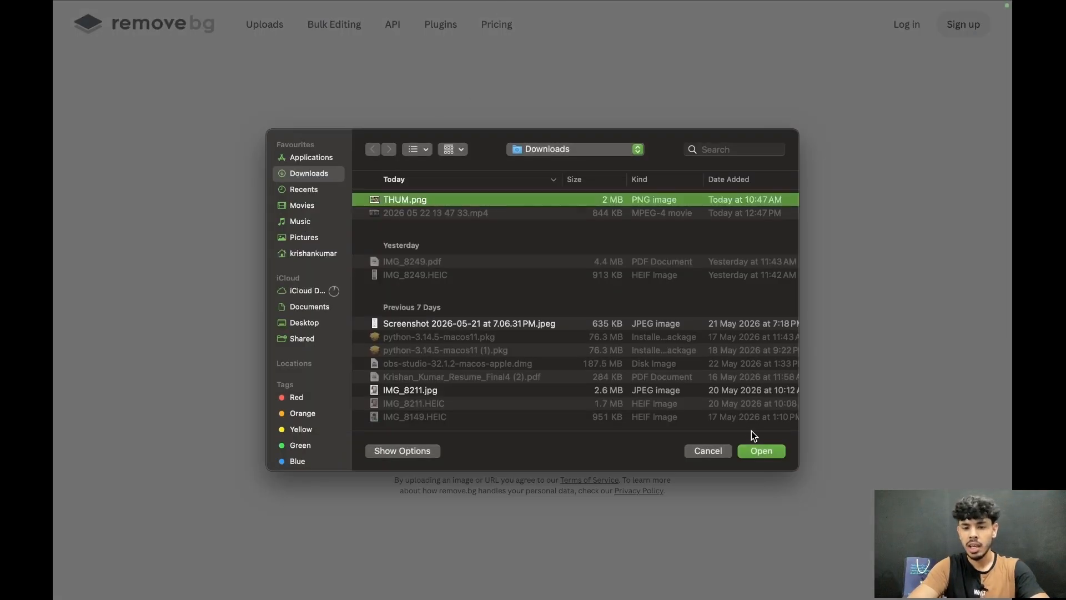
pyautogui.click(768, 452)
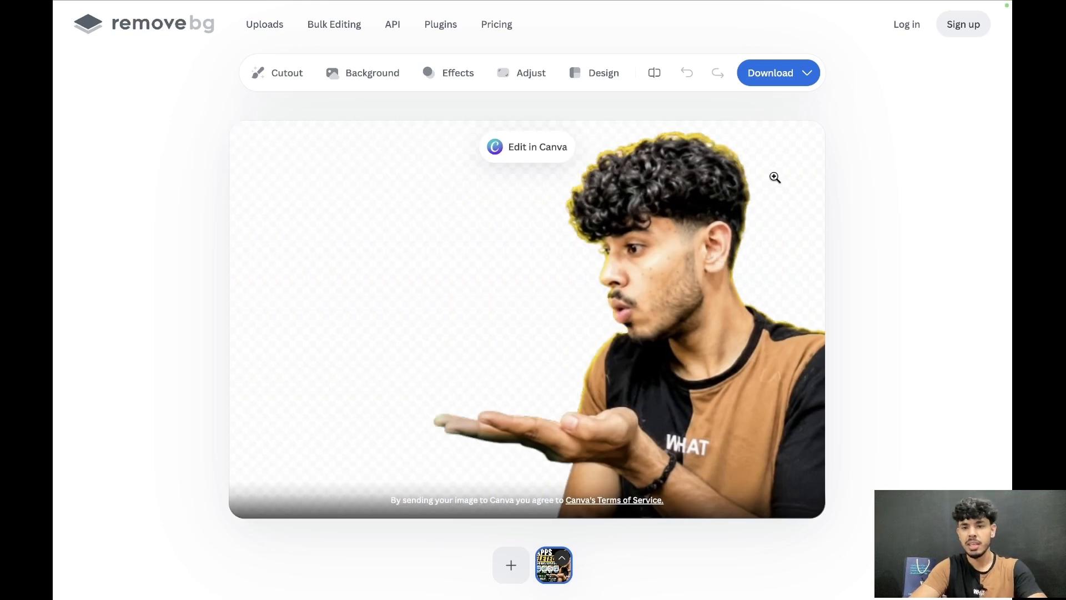
# Step: Blur the image background at about 70% strength and add a shadow with opacity raised to about 70%
pyautogui.click(439, 74)
pyautogui.click(773, 220)
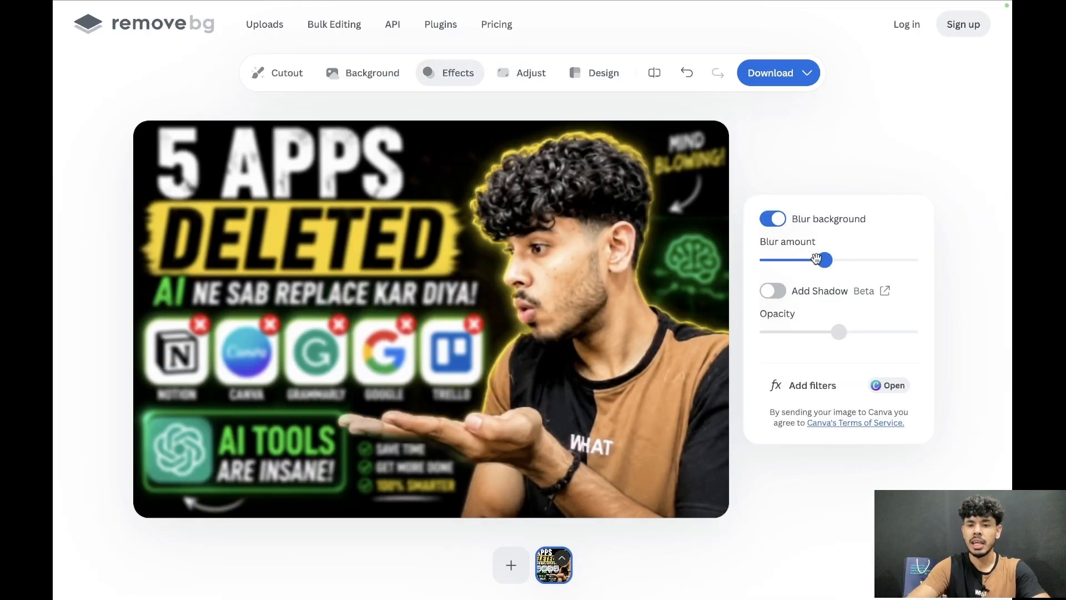
pyautogui.moveTo(819, 260); pyautogui.dragTo(868, 269)
pyautogui.click(769, 294)
pyautogui.moveTo(839, 333); pyautogui.dragTo(875, 342)
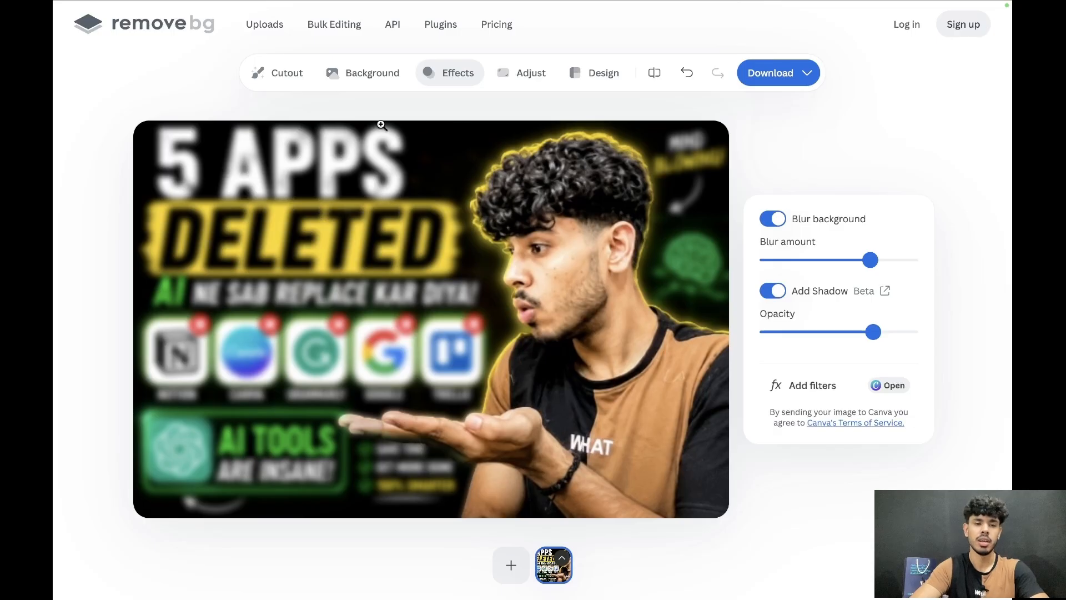
# Step: Try to erase the blurred headline text beside the man with the Magic Brush
pyautogui.click(294, 79)
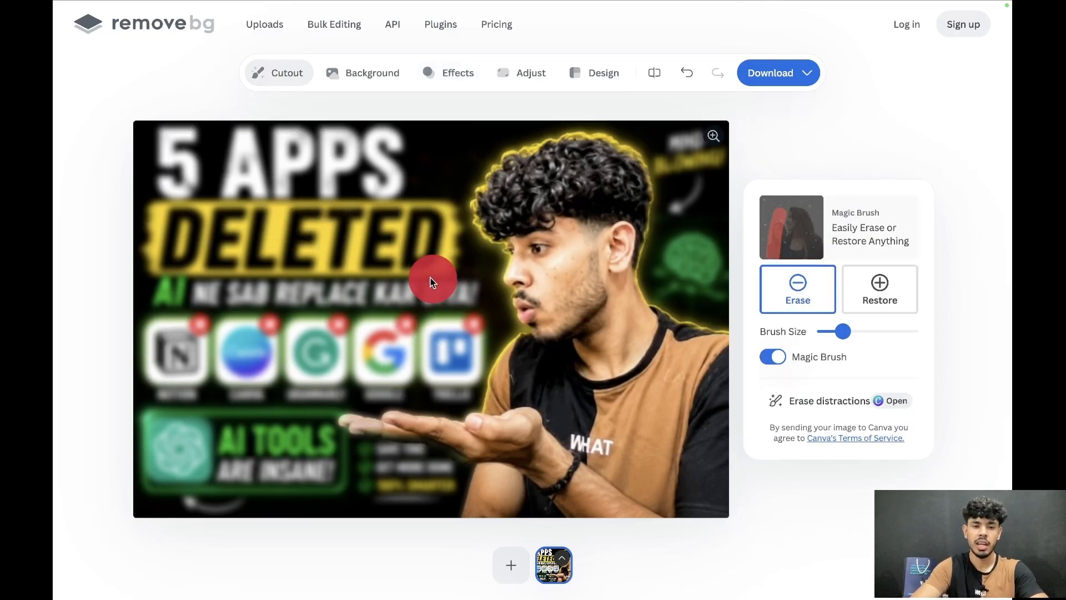
pyautogui.moveTo(414, 245)
pyautogui.mouseDown()
pyautogui.moveTo(288, 226)
pyautogui.moveTo(370, 205)
pyautogui.moveTo(313, 232)
pyautogui.moveTo(175, 234)
pyautogui.moveTo(236, 258)
pyautogui.moveTo(305, 242)
pyautogui.moveTo(296, 240)
pyautogui.moveTo(357, 170)
pyautogui.moveTo(397, 154)
pyautogui.moveTo(271, 154)
pyautogui.moveTo(236, 188)
pyautogui.moveTo(246, 204)
pyautogui.moveTo(236, 168)
pyautogui.moveTo(189, 162)
pyautogui.moveTo(189, 202)
pyautogui.moveTo(172, 148)
pyautogui.mouseUp()
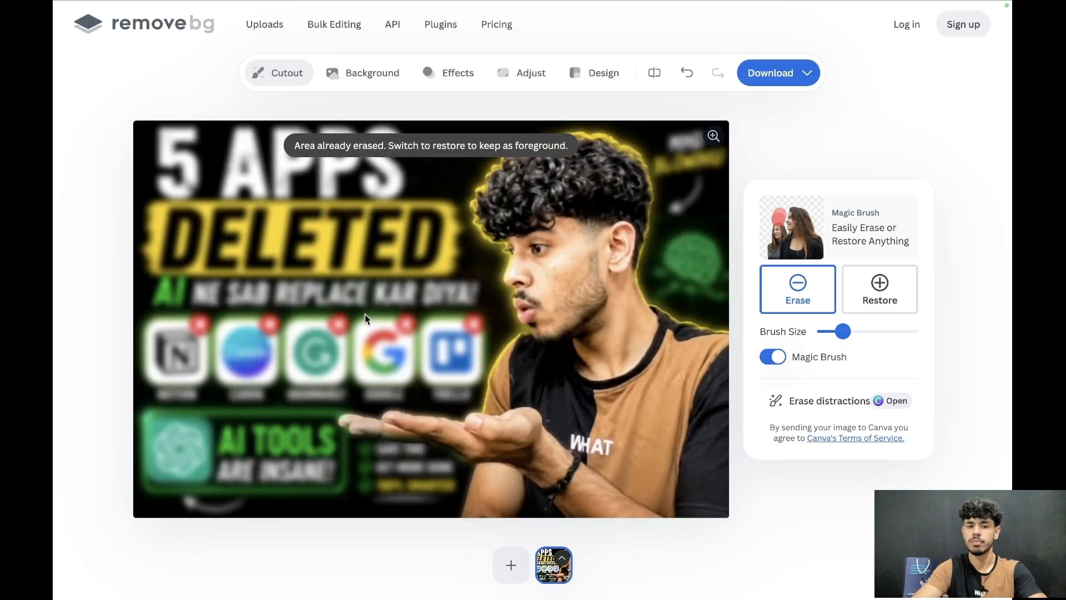
pyautogui.moveTo(441, 278); pyautogui.dragTo(494, 260)
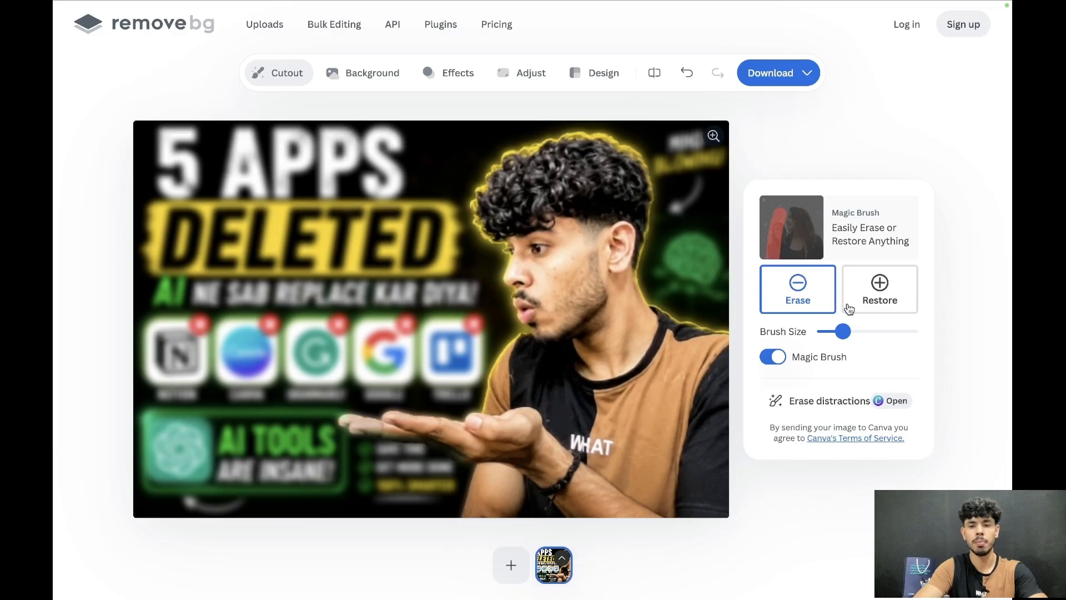
# Step: Restore the Canva logo, the DELETED title banner and the Notion logo with the Magic Brush
pyautogui.click(877, 293)
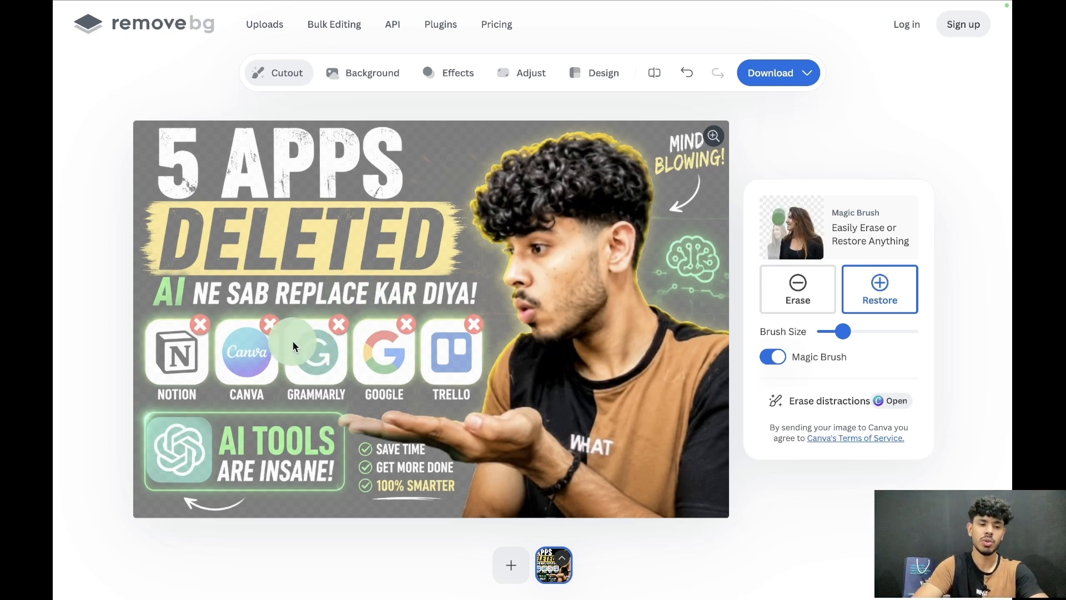
pyautogui.click(255, 345)
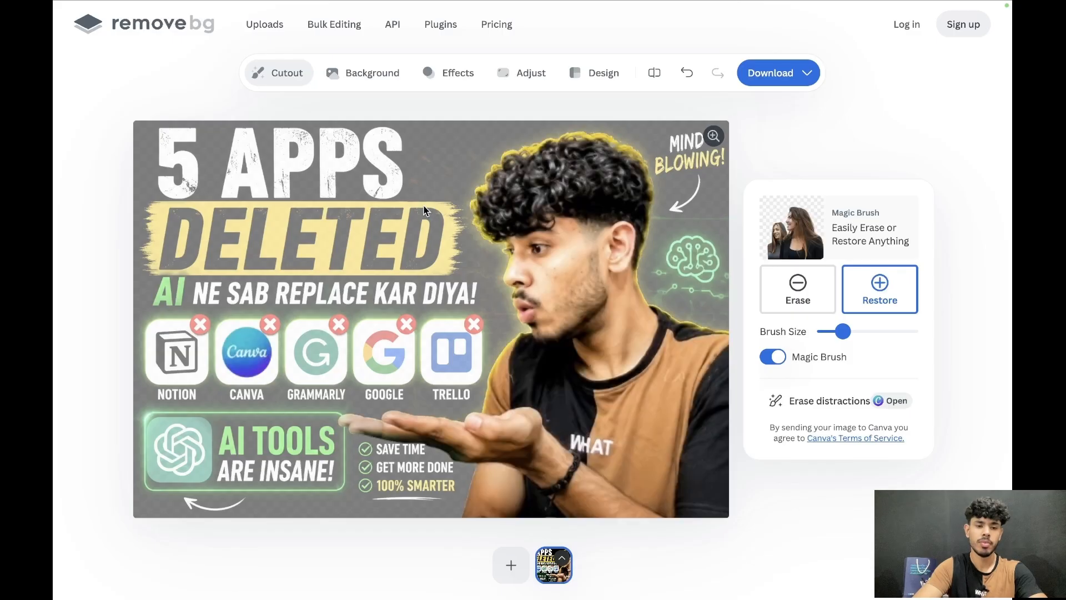
pyautogui.moveTo(448, 232)
pyautogui.mouseDown()
pyautogui.moveTo(248, 243)
pyautogui.moveTo(179, 232)
pyautogui.moveTo(401, 249)
pyautogui.moveTo(457, 235)
pyautogui.moveTo(368, 222)
pyautogui.moveTo(246, 235)
pyautogui.mouseUp()
pyautogui.moveTo(162, 237)
pyautogui.mouseDown()
pyautogui.moveTo(178, 254)
pyautogui.moveTo(464, 261)
pyautogui.mouseUp()
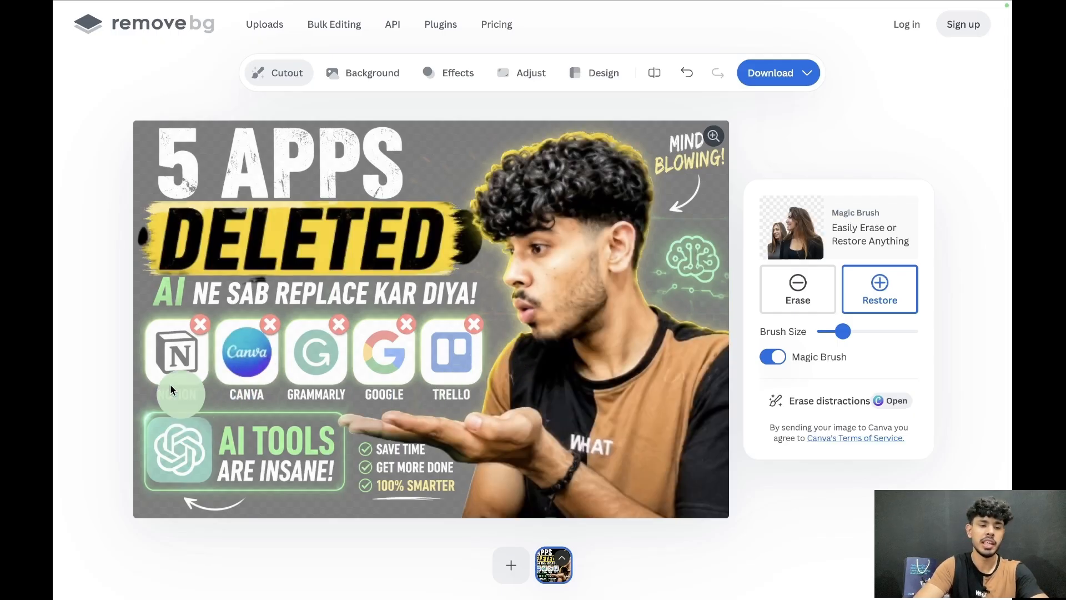
pyautogui.click(174, 351)
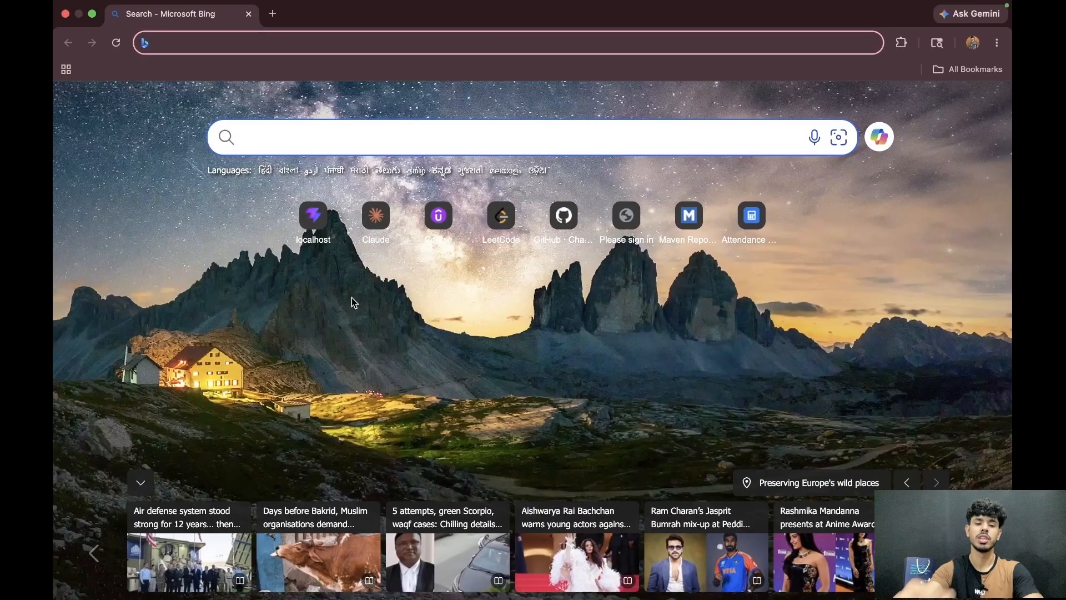
# Step: Search the web for photopea and open the Photopea online photo editor
pyautogui.write('phot')
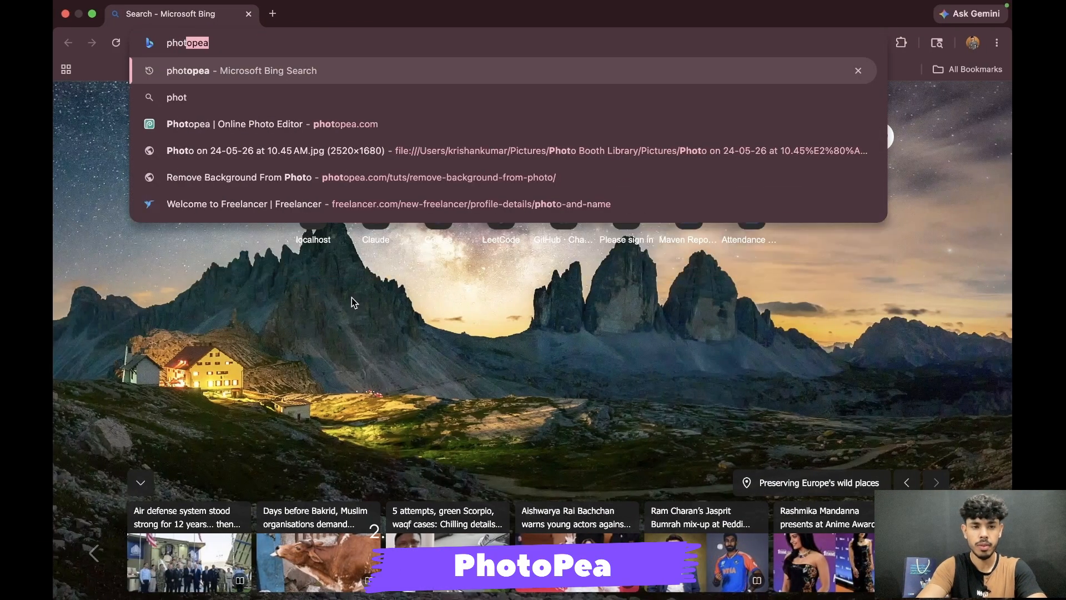
pyautogui.press('Return')
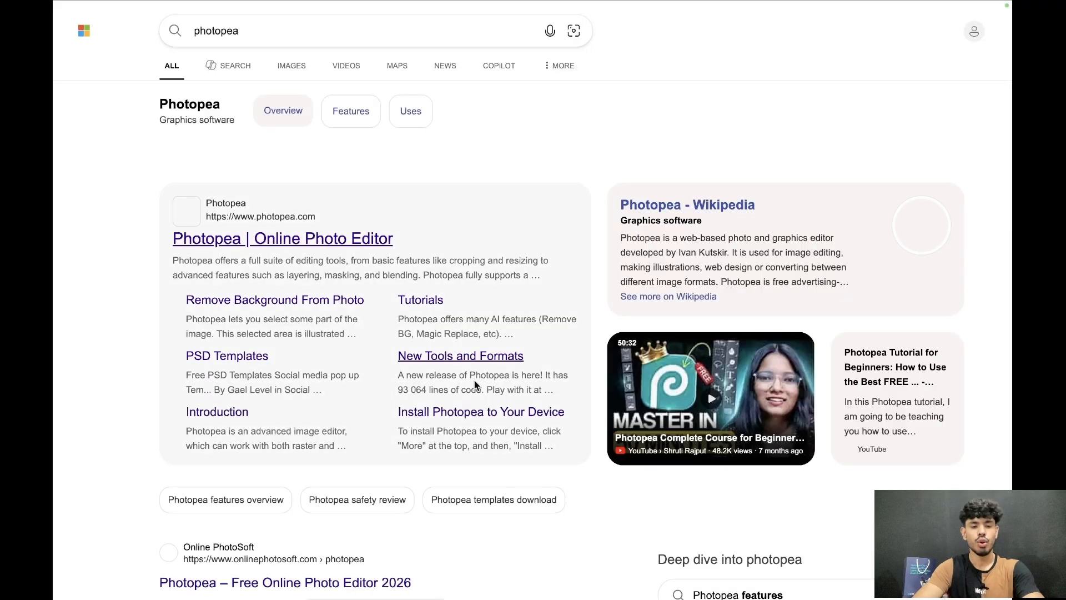
pyautogui.scroll(-1, 400, 337)
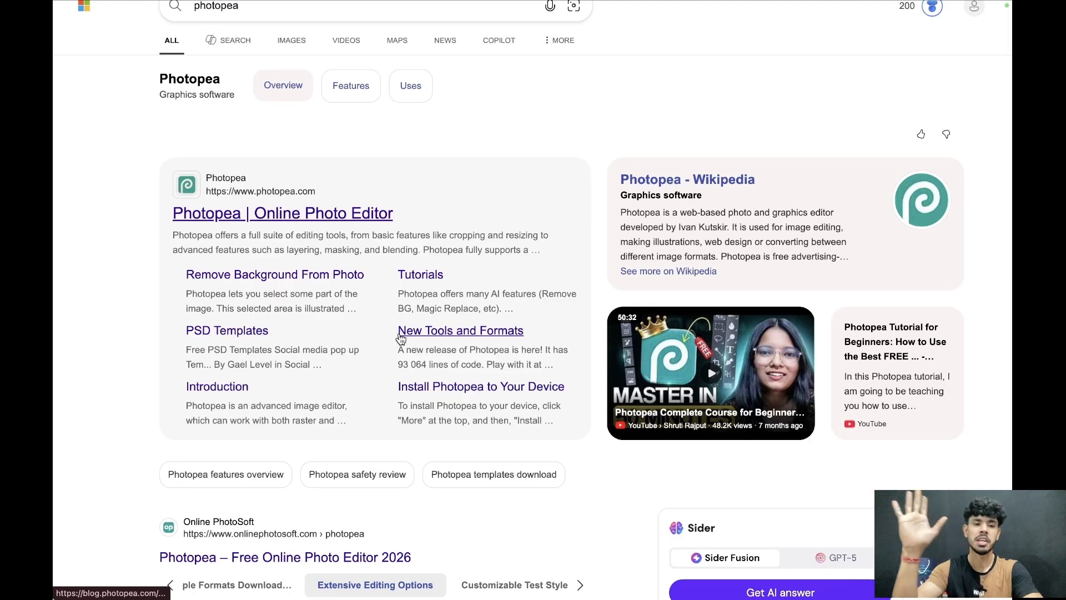
pyautogui.click(311, 209)
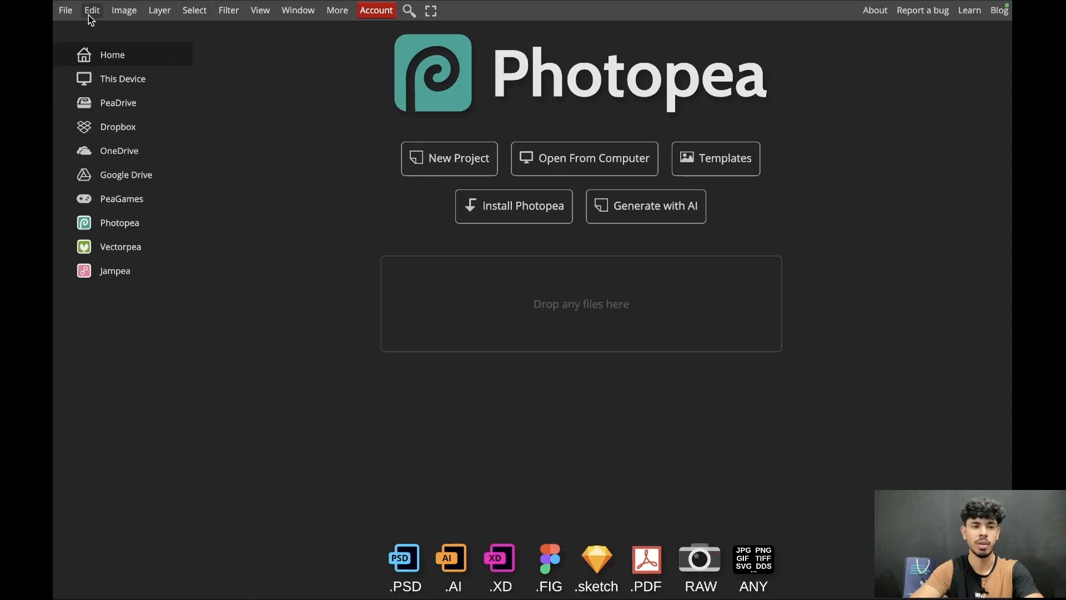
# Step: Look through the sample designs offered for a new project
pyautogui.click(468, 158)
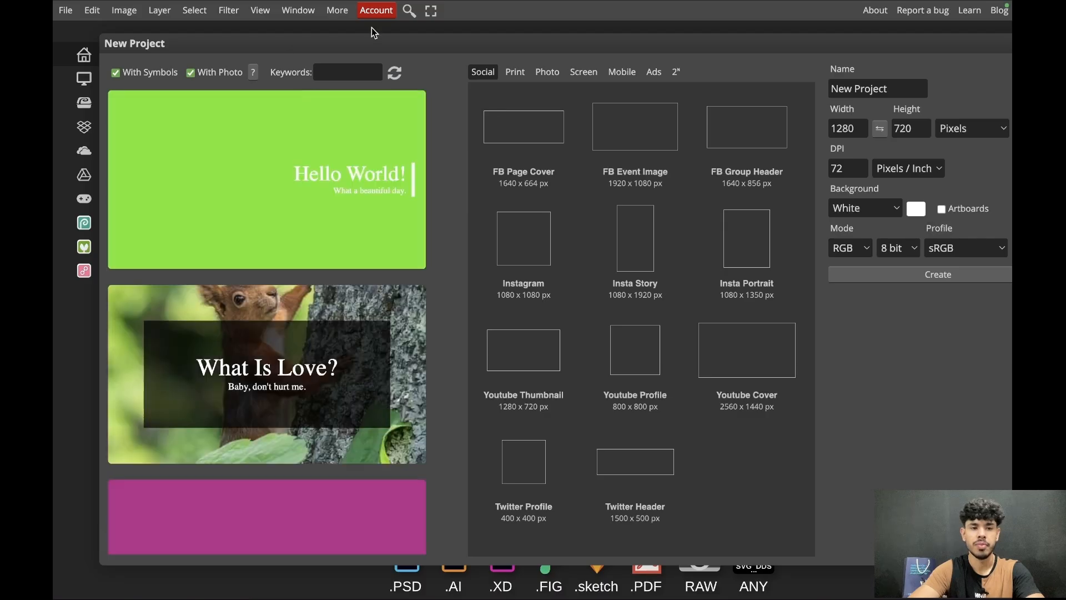
pyautogui.scroll(-3, 333, 327)
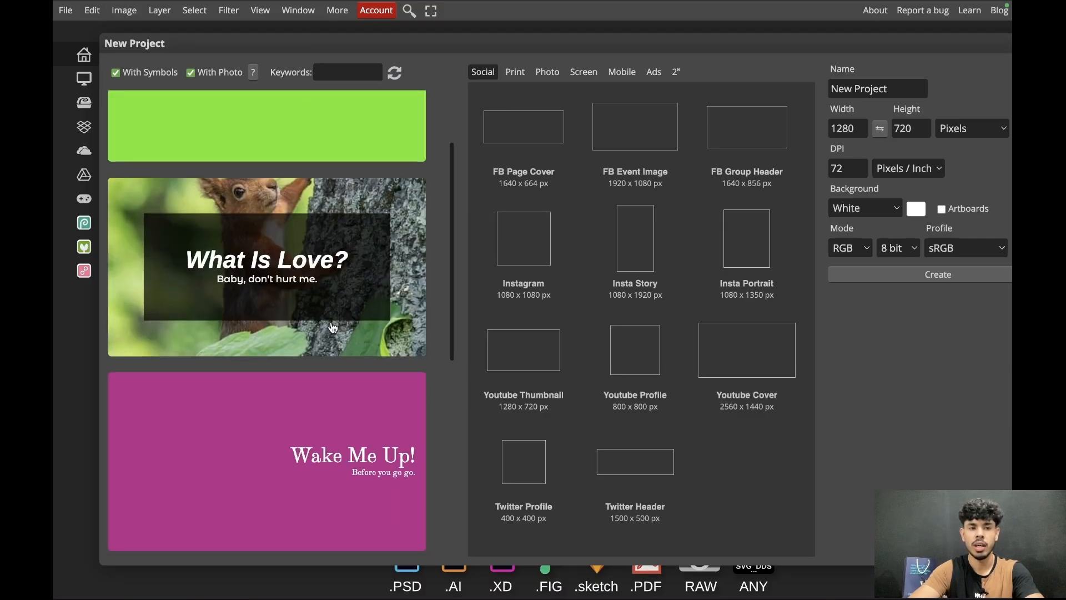
pyautogui.scroll(-1, 333, 327)
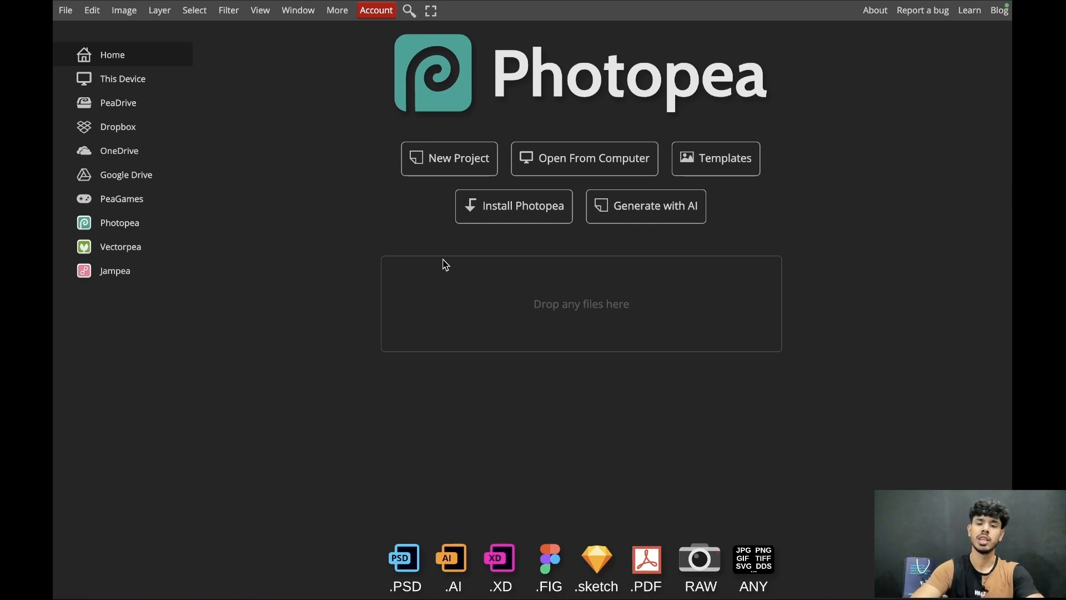
# Step: Open the template library and browse the Memes templates
pyautogui.click(716, 159)
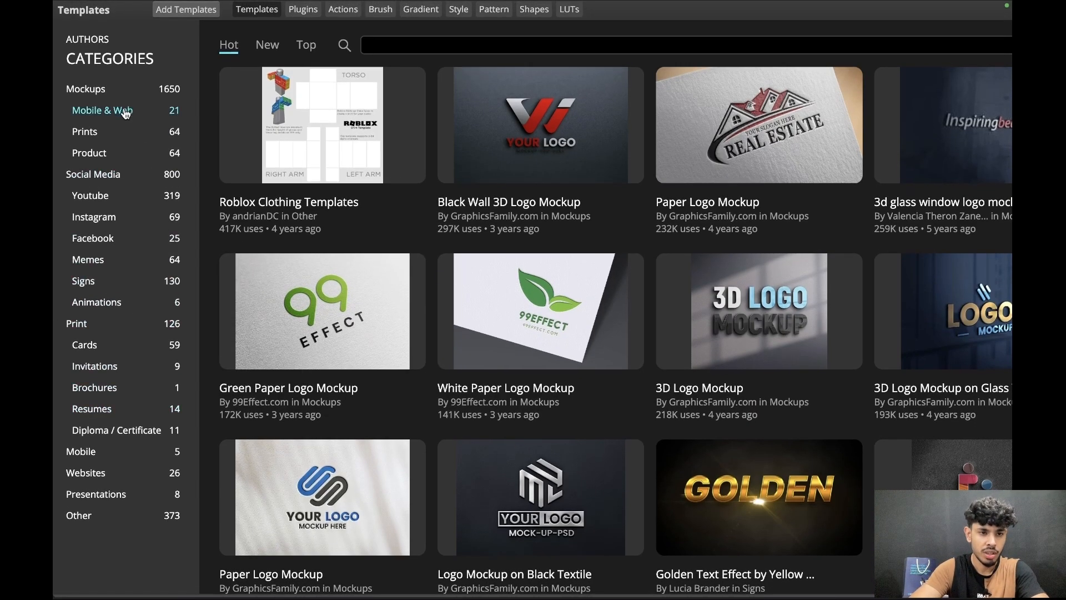
pyautogui.click(106, 260)
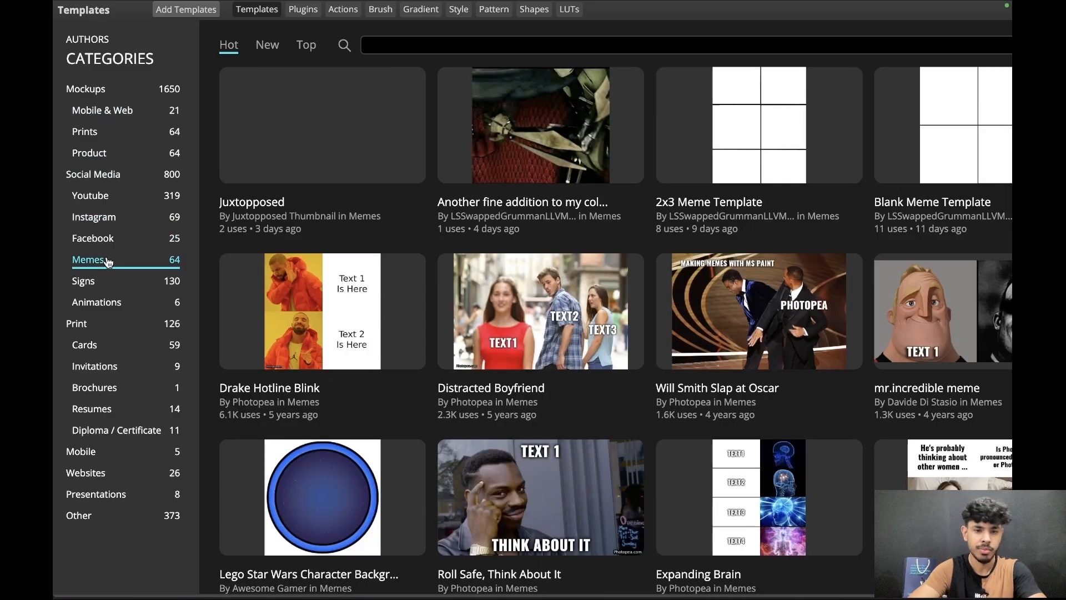
pyautogui.scroll(-3, 497, 311)
pyautogui.scroll(-7, 497, 311)
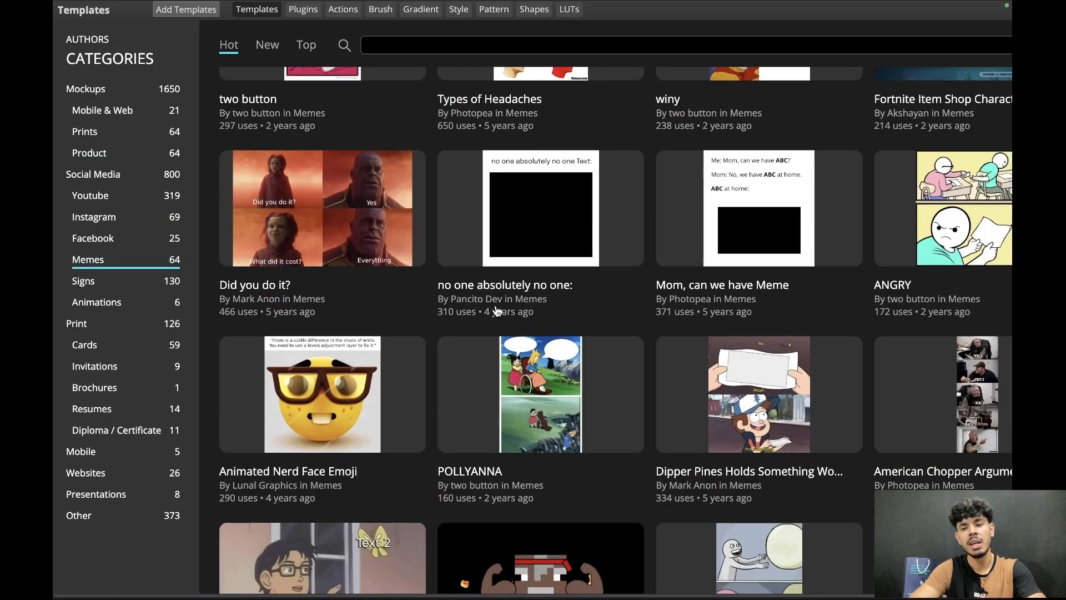
pyautogui.scroll(-3, 619, 295)
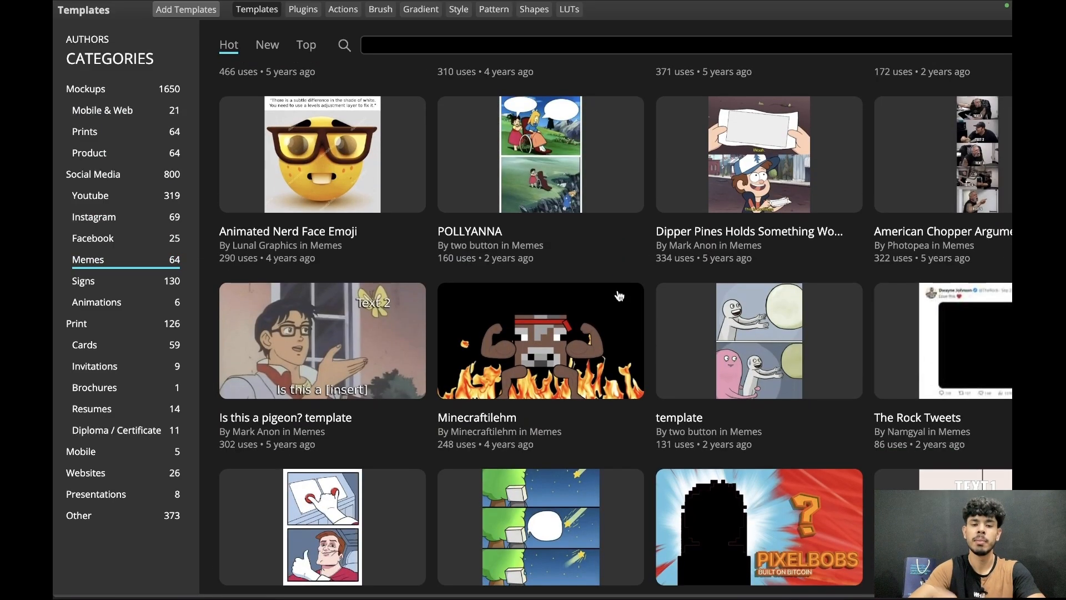
pyautogui.scroll(-12, 619, 295)
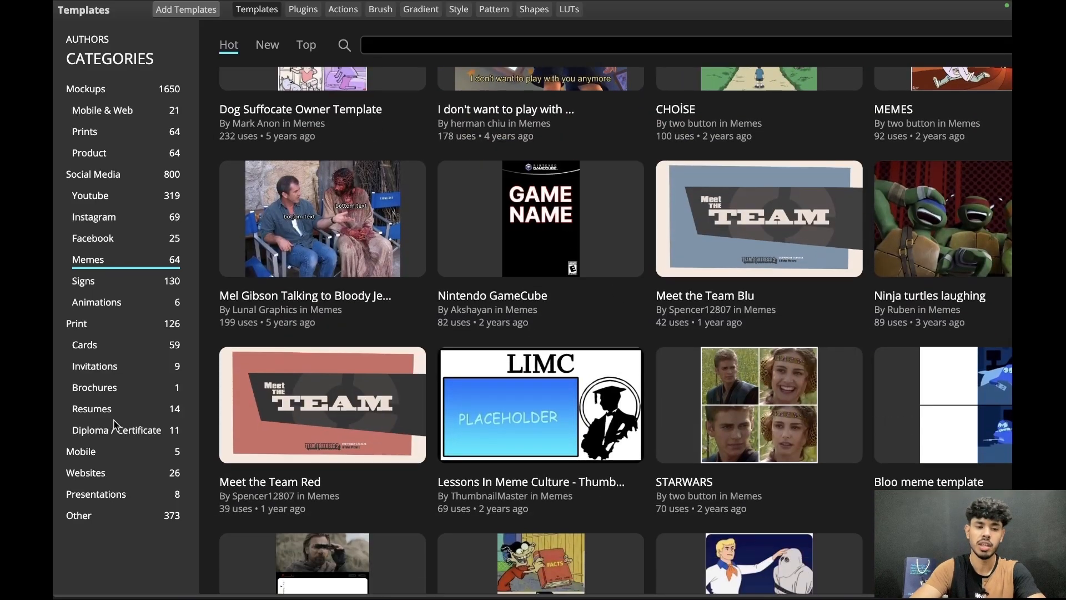
# Step: Browse the Resumes templates
pyautogui.click(100, 409)
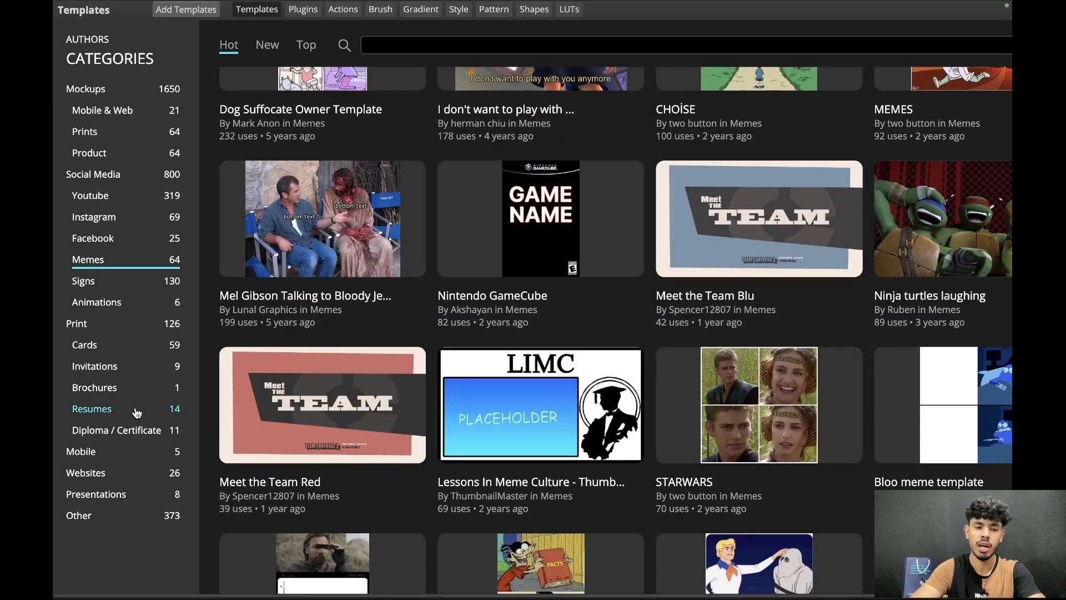
pyautogui.scroll(-4, 528, 318)
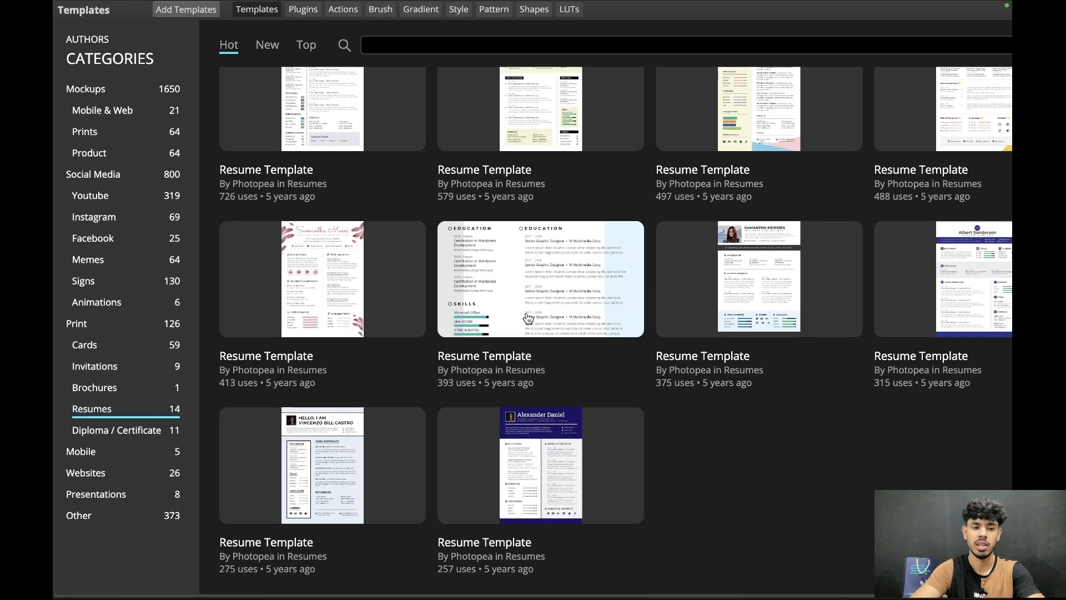
pyautogui.scroll(4, 500, 310)
pyautogui.scroll(-5, 427, 285)
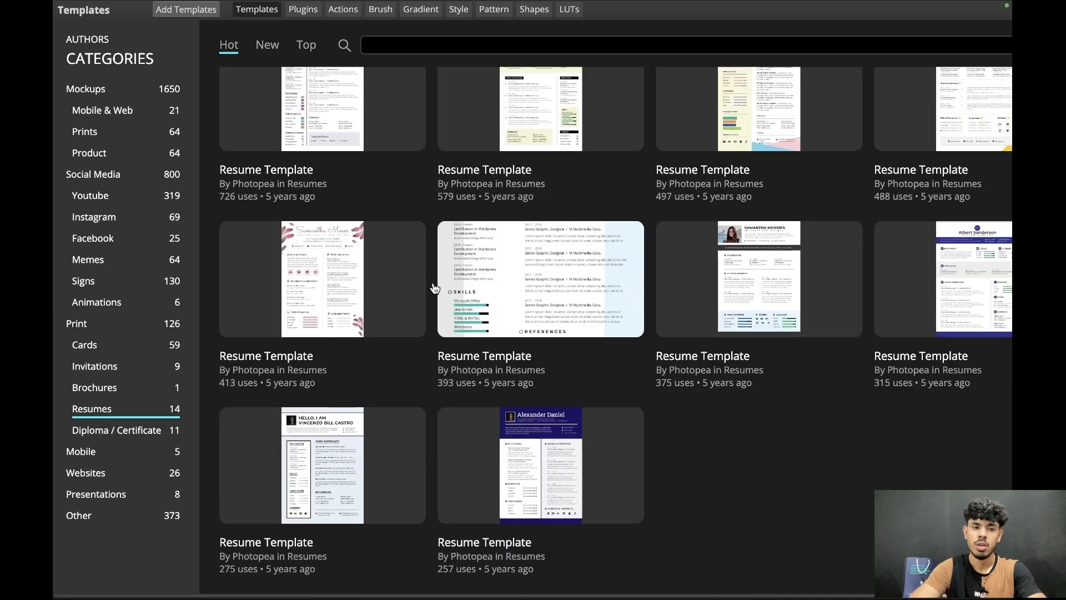
# Step: Browse the Product mockups and the Social Media templates
pyautogui.click(116, 161)
pyautogui.scroll(-3, 453, 287)
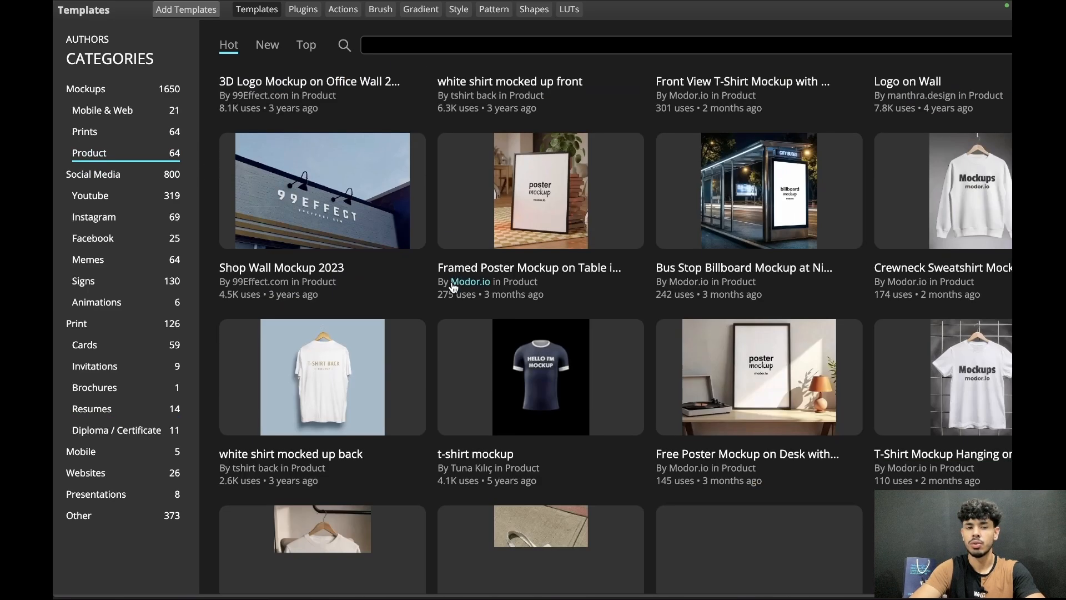
pyautogui.click(107, 183)
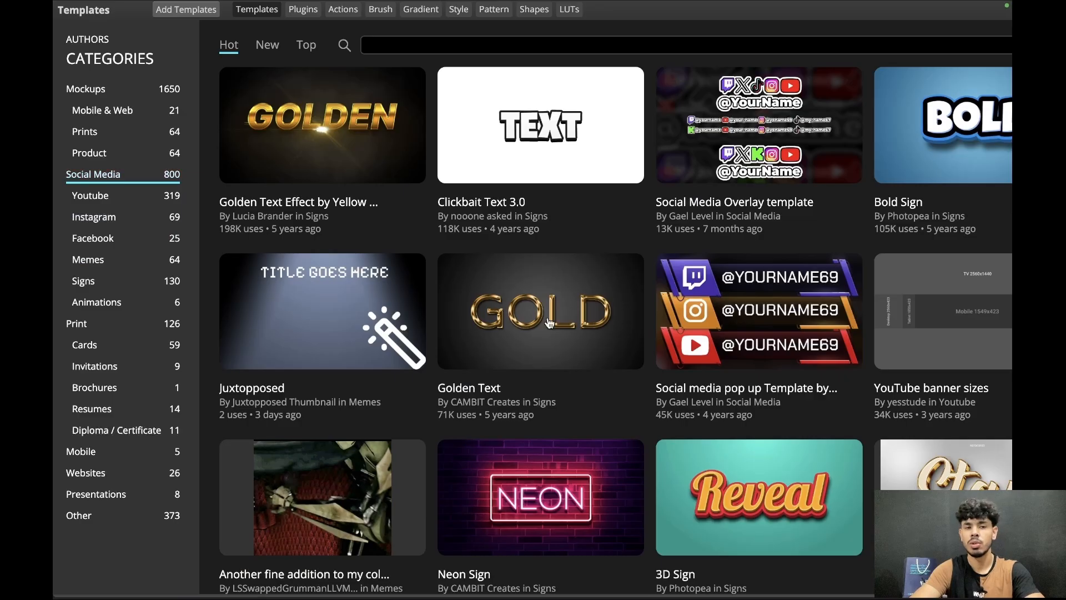
pyautogui.scroll(-5, 548, 327)
pyautogui.scroll(-5, 644, 301)
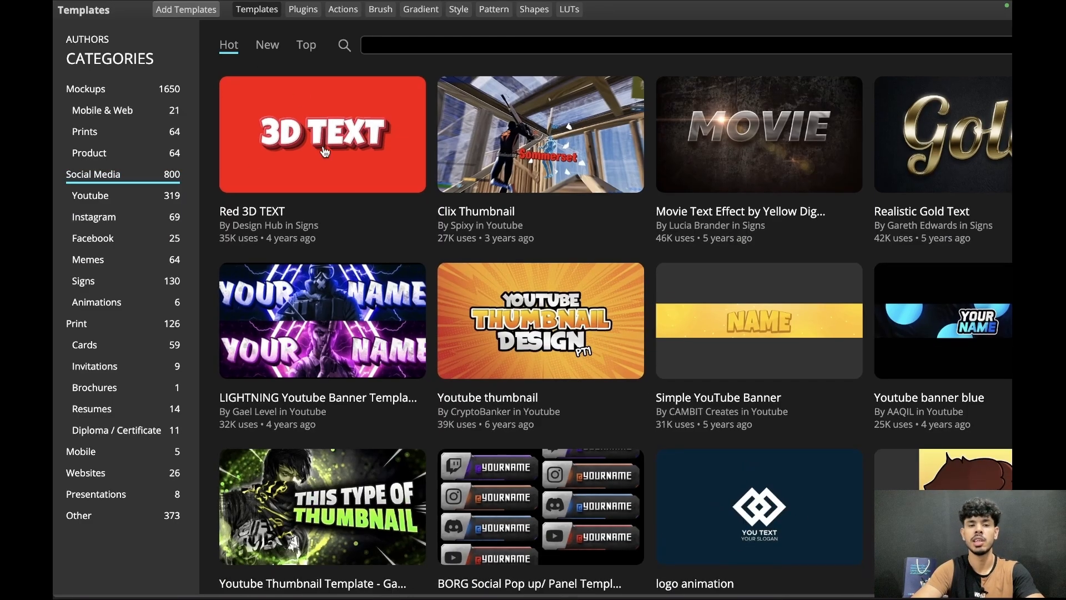
pyautogui.scroll(-1, 383, 285)
# Step: Open the LIGHTNING Youtube Banner Template from the Social Media category in the editor
pyautogui.click(361, 283)
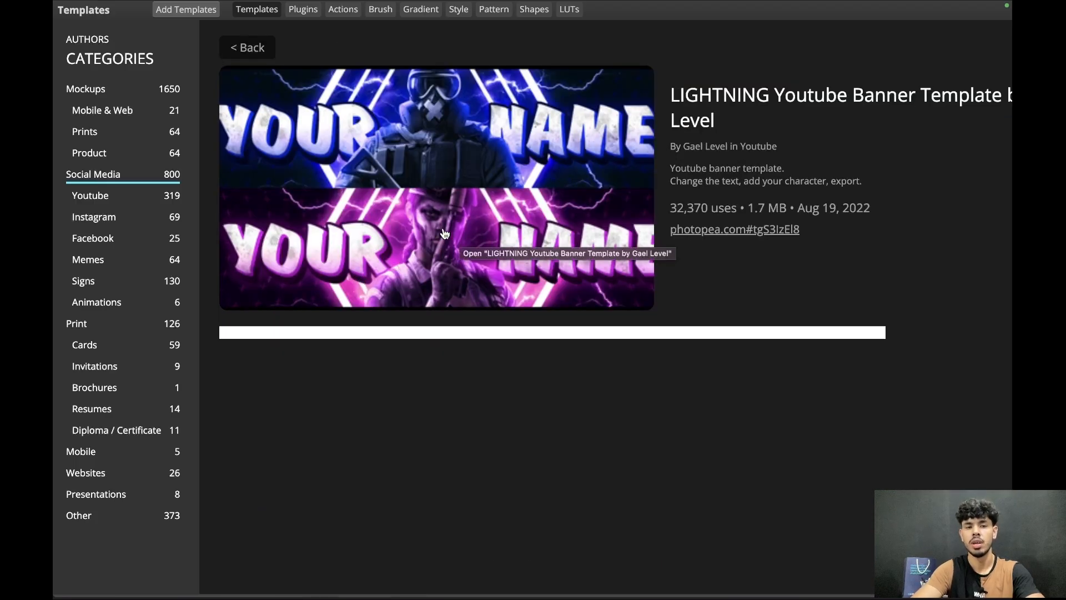
pyautogui.click(429, 175)
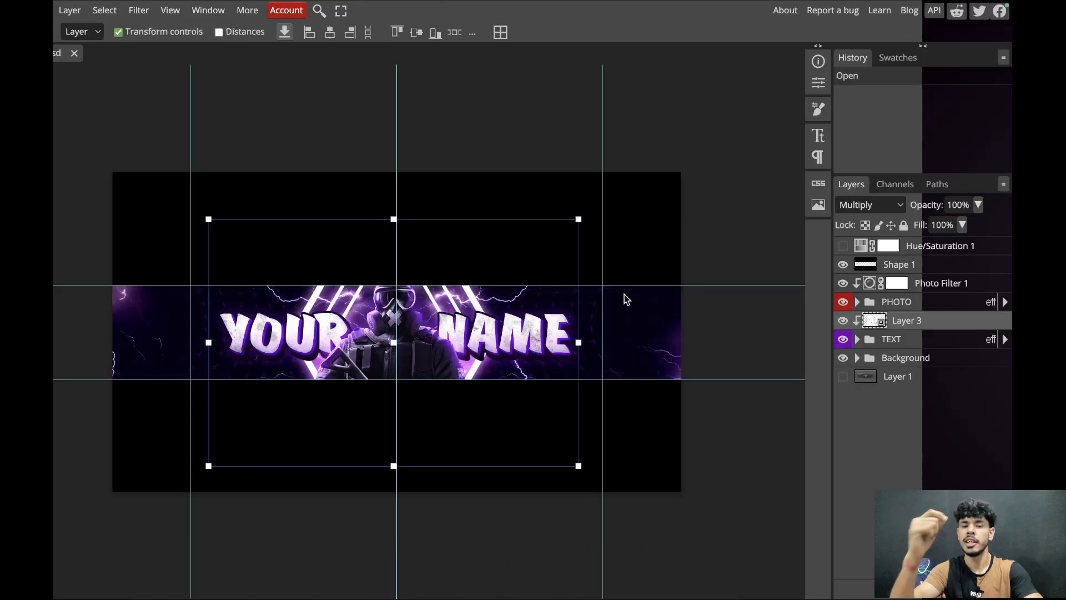
pyautogui.scroll(-2, 504, 313)
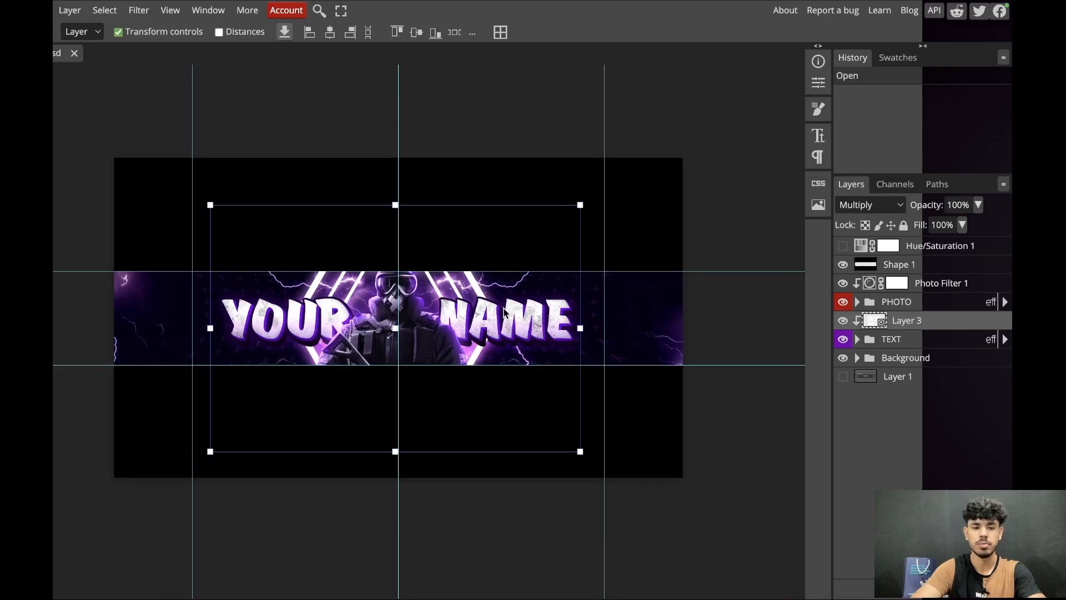
pyautogui.scroll(-1, 504, 313)
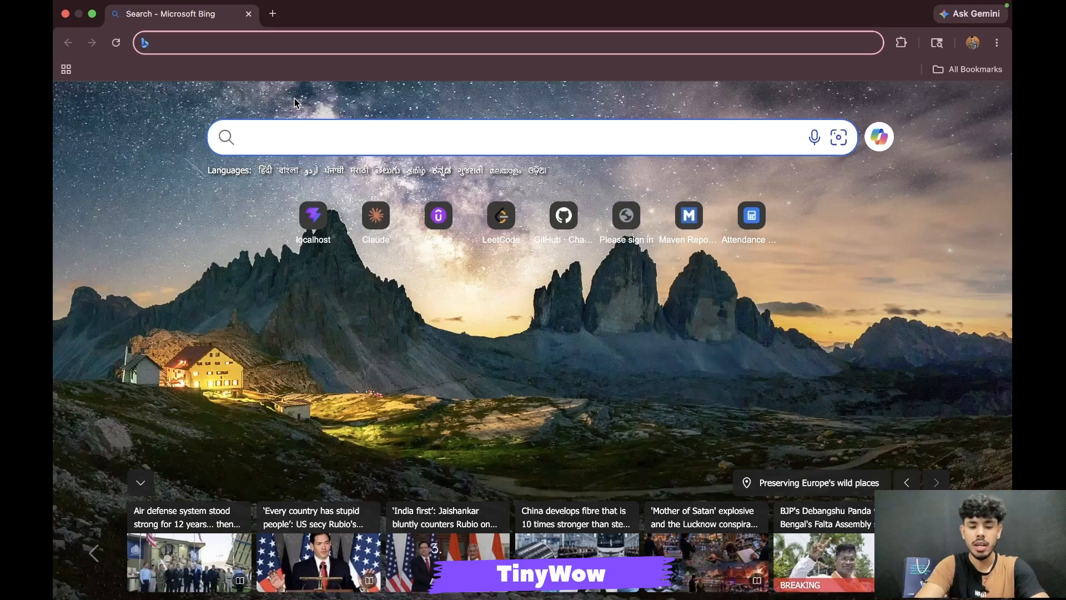
# Step: Search the web for tinywow and open the TinyWow website from the results
pyautogui.write('tiny')
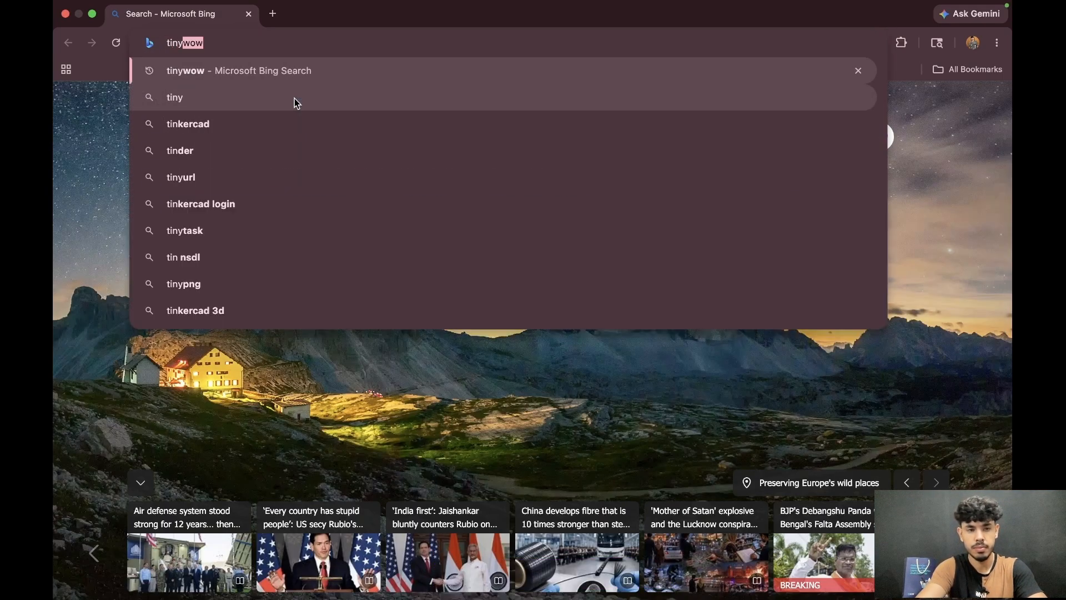
pyautogui.click(294, 100)
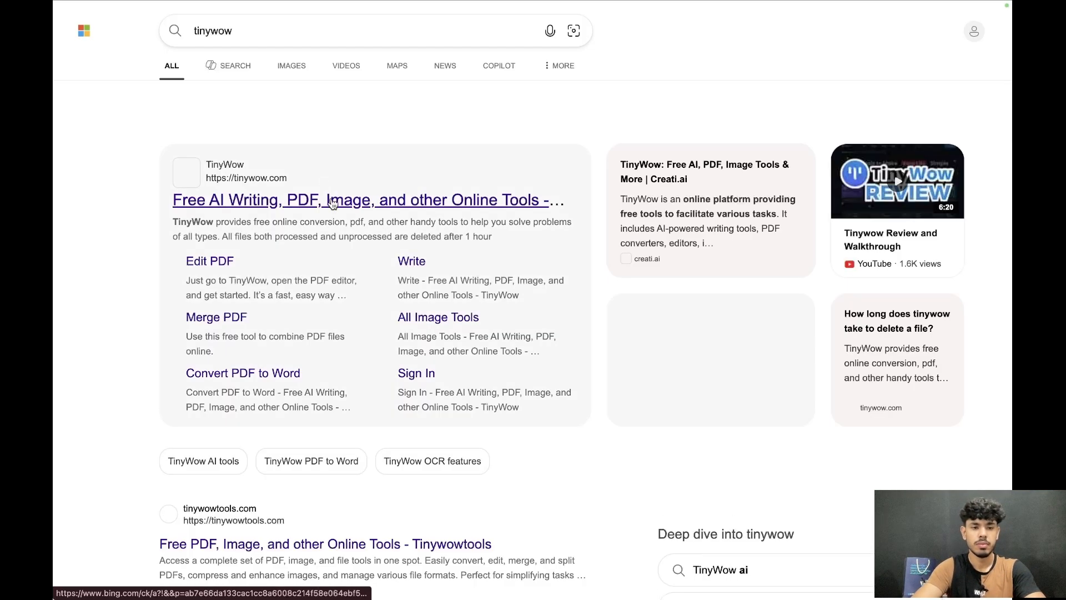
pyautogui.click(326, 195)
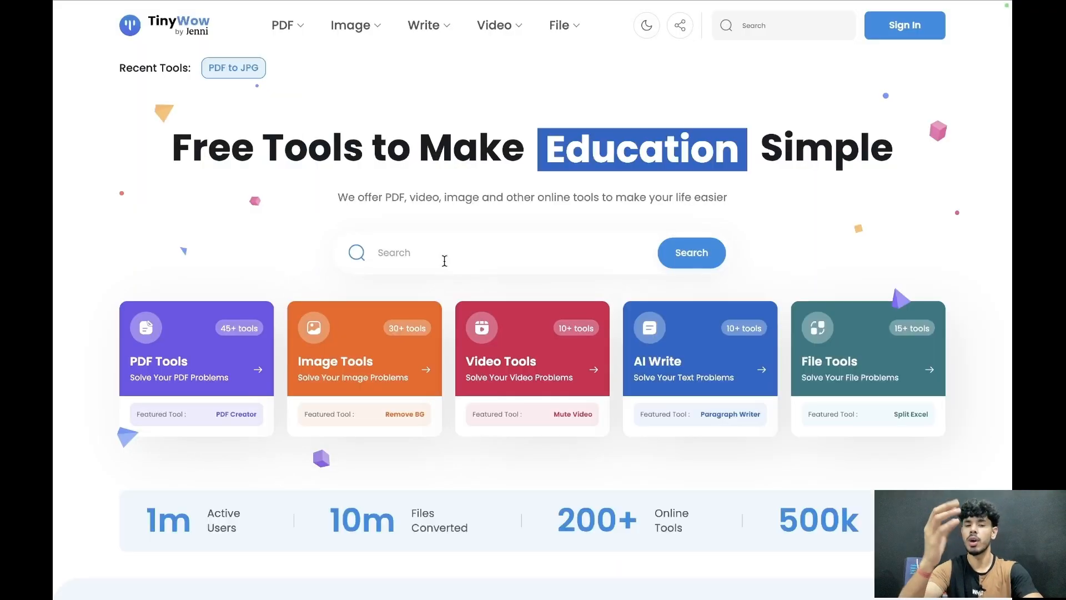
# Step: Look over the tool categories on the TinyWow home page and open the Image Tools category
pyautogui.scroll(-7, 445, 261)
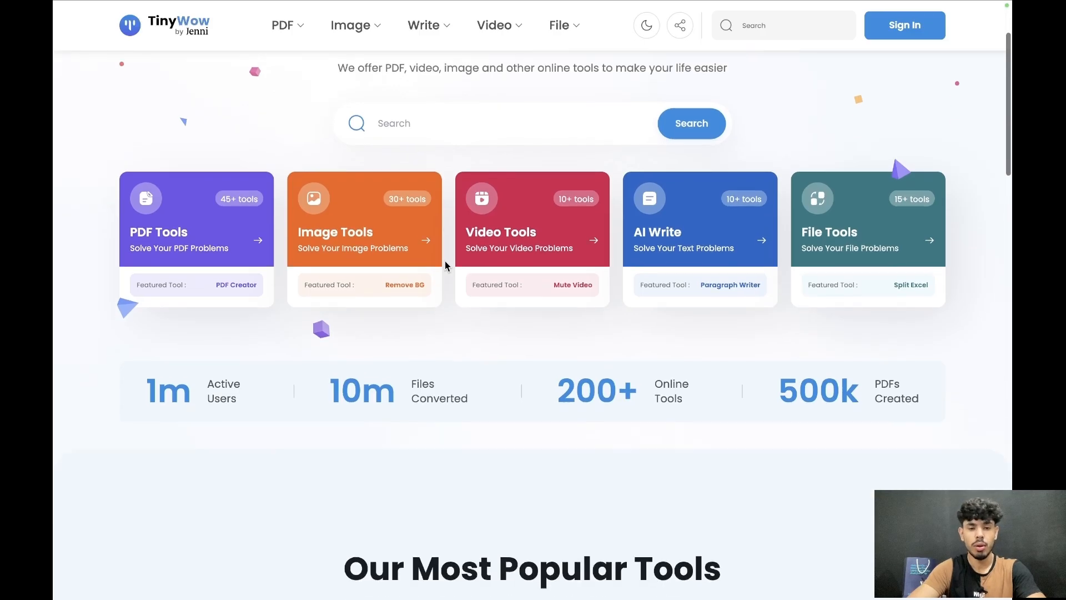
pyautogui.scroll(7, 445, 258)
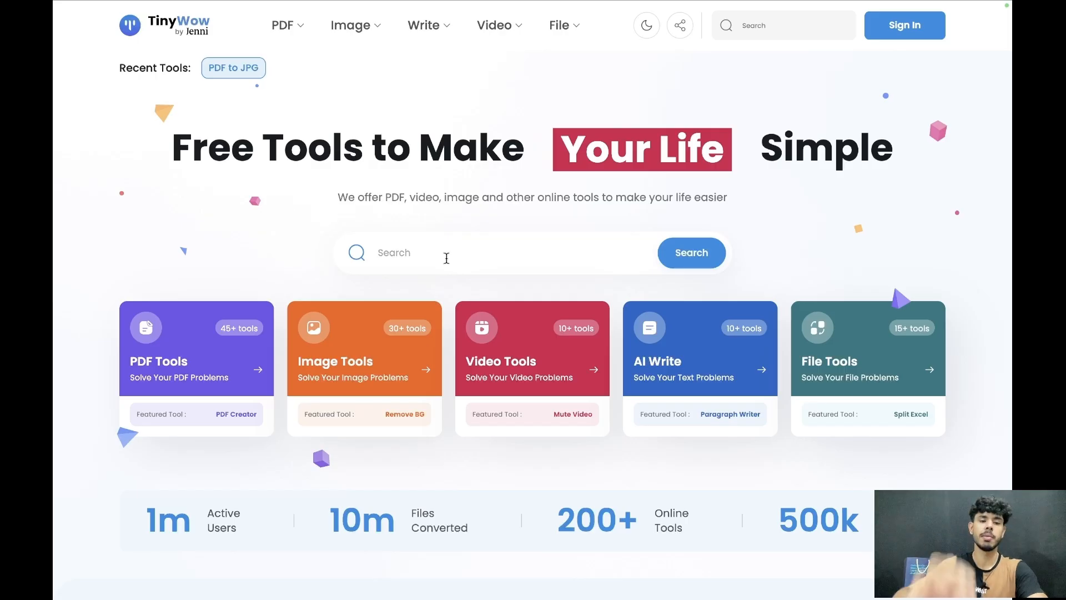
pyautogui.scroll(-3, 462, 304)
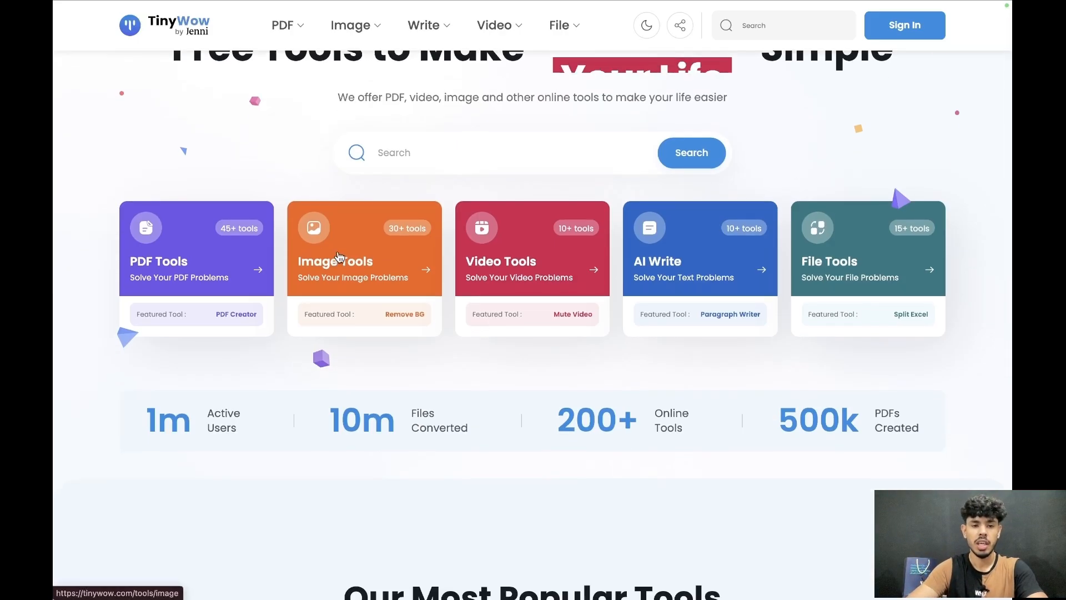
pyautogui.click(365, 284)
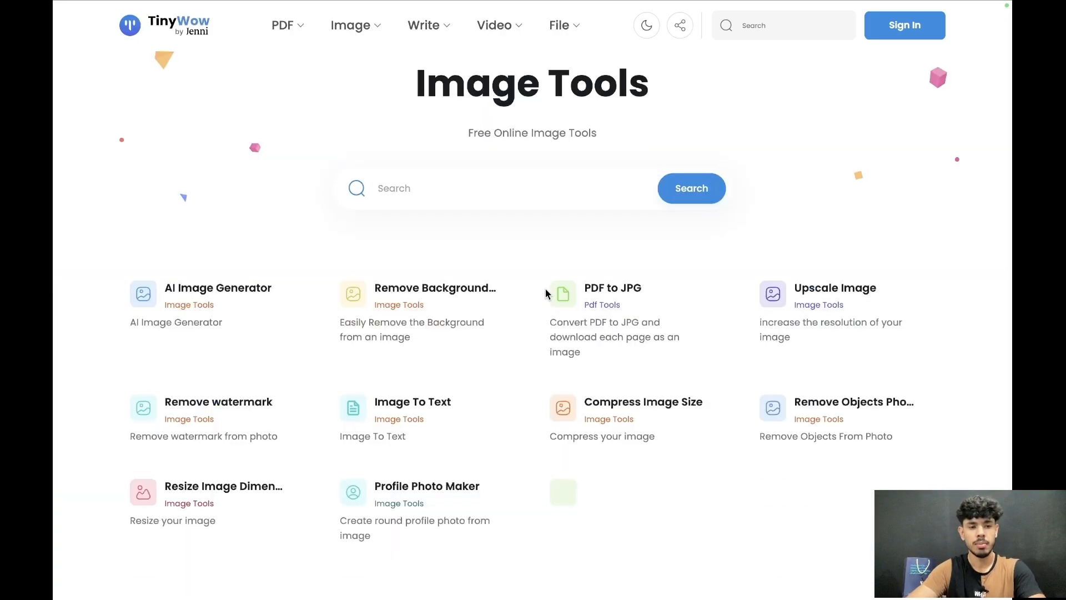
# Step: Browse the whole list of TinyWow image tools, from the photo editing tools to the file format converters
pyautogui.scroll(-4, 504, 339)
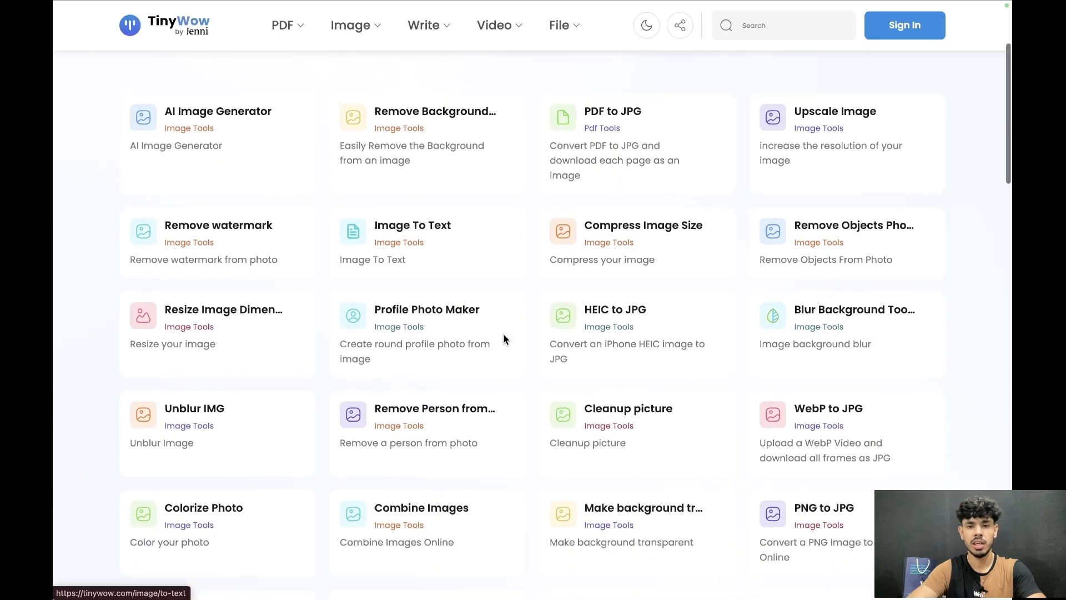
pyautogui.scroll(1, 504, 340)
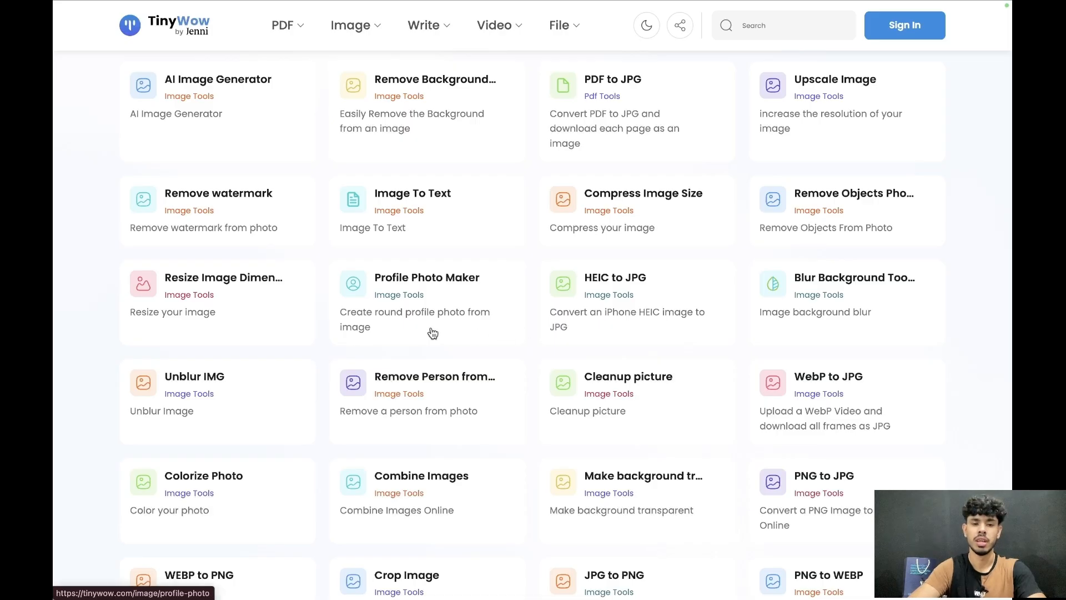
pyautogui.scroll(-1, 431, 331)
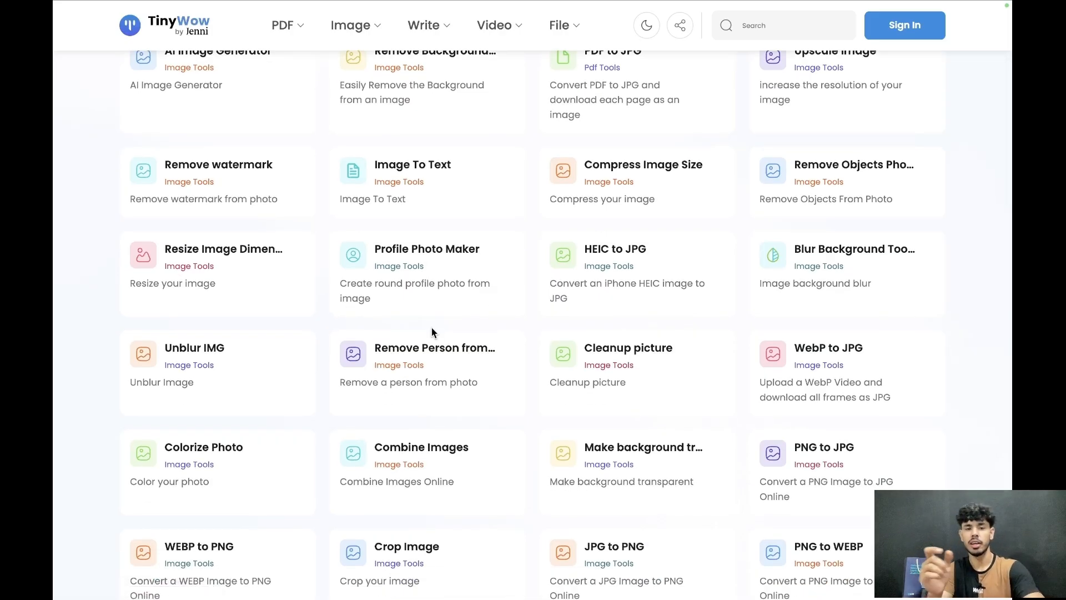
pyautogui.scroll(-1, 431, 327)
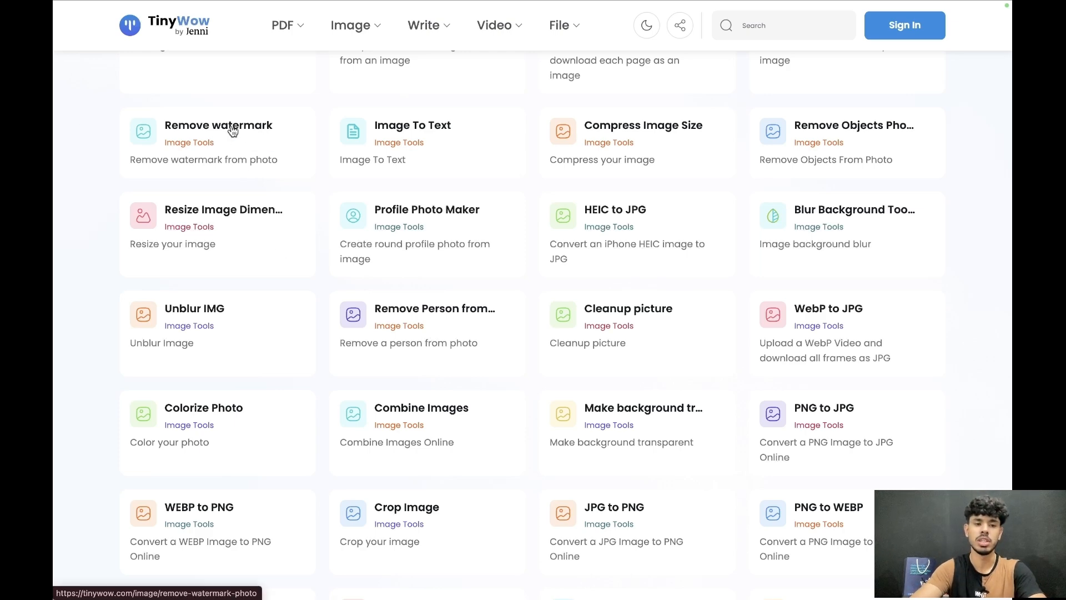
pyautogui.scroll(-3, 418, 274)
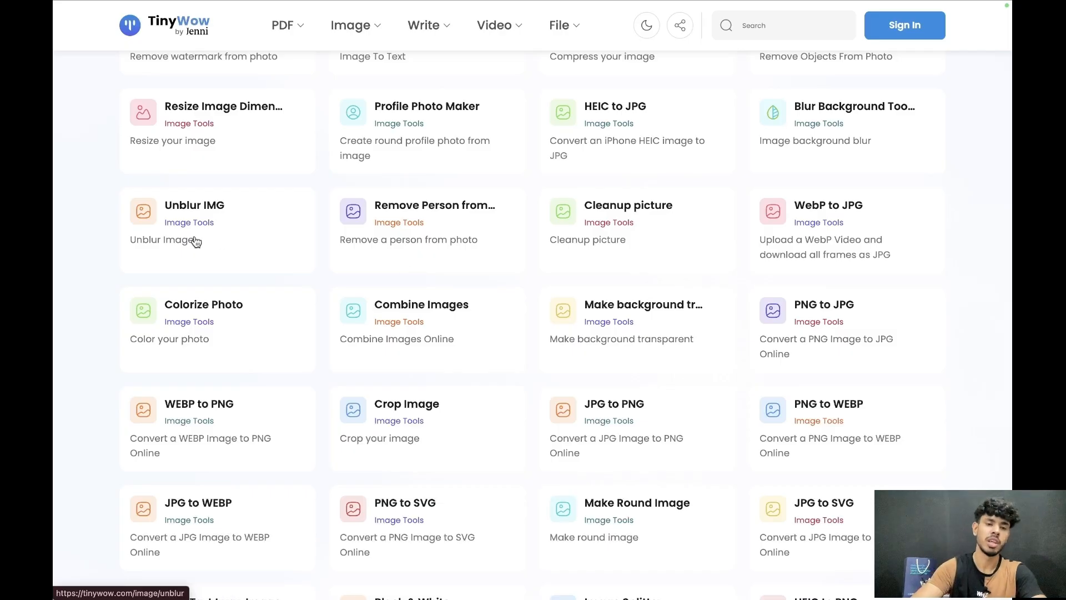
pyautogui.scroll(-8, 503, 326)
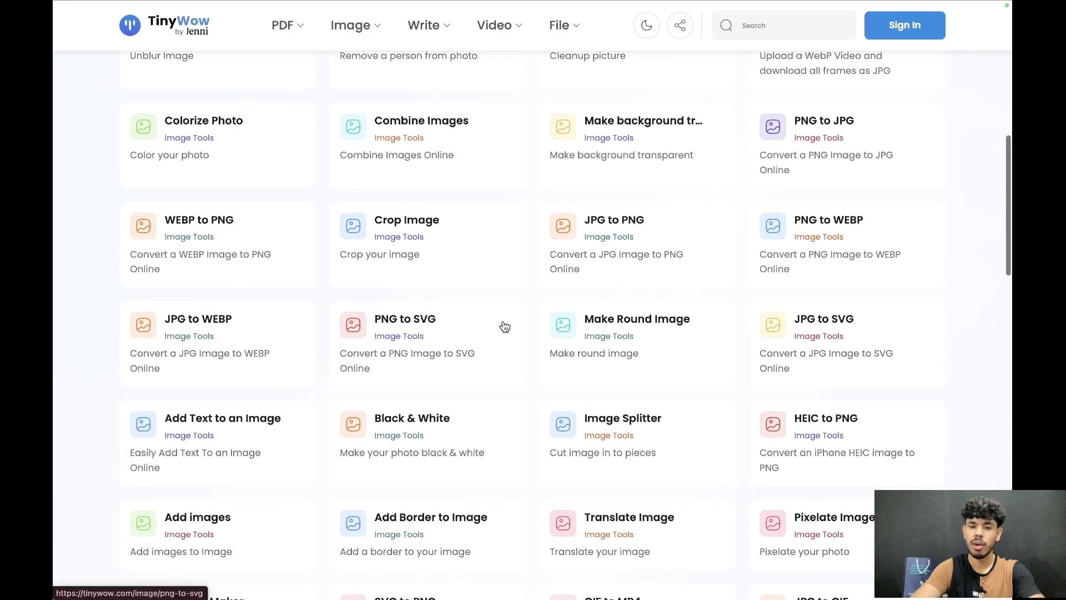
pyautogui.scroll(-3, 504, 326)
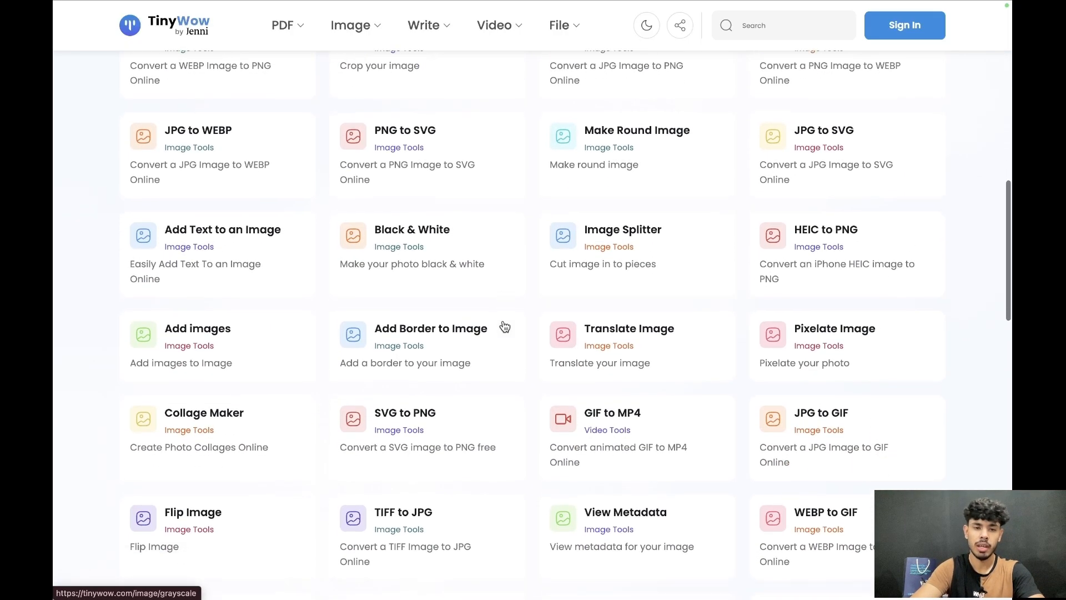
pyautogui.scroll(-3, 504, 326)
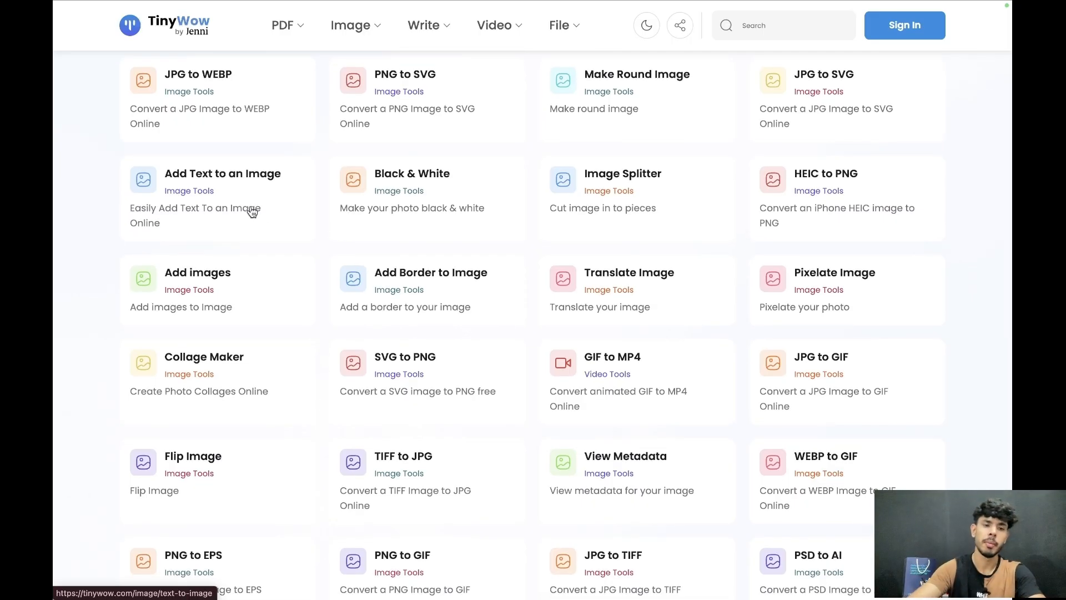
pyautogui.scroll(-7, 511, 302)
pyautogui.scroll(-7, 511, 302)
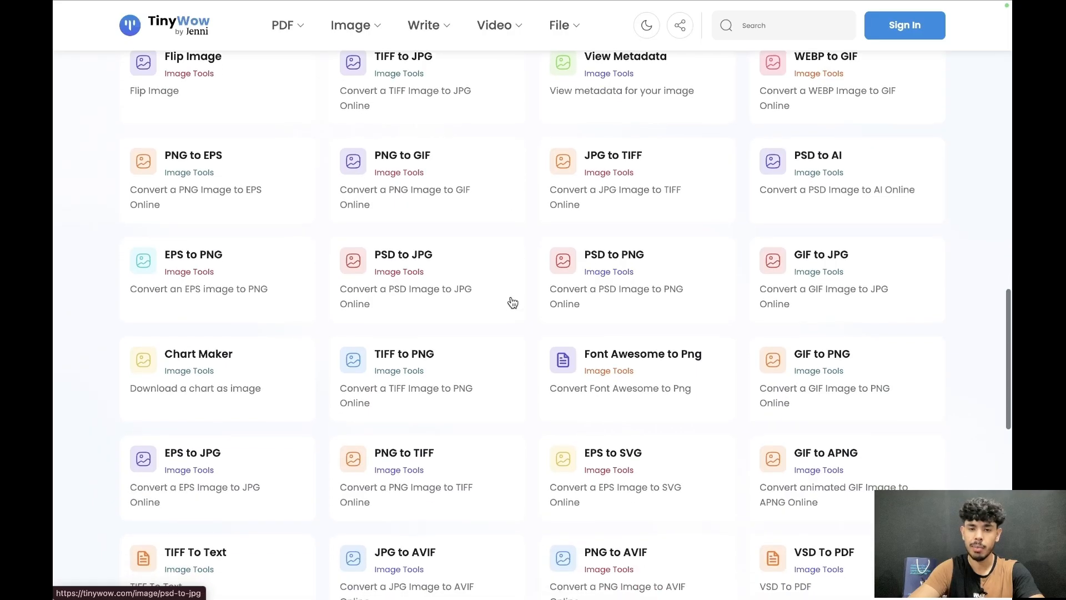
pyautogui.scroll(-1, 511, 302)
pyautogui.scroll(-1, 434, 305)
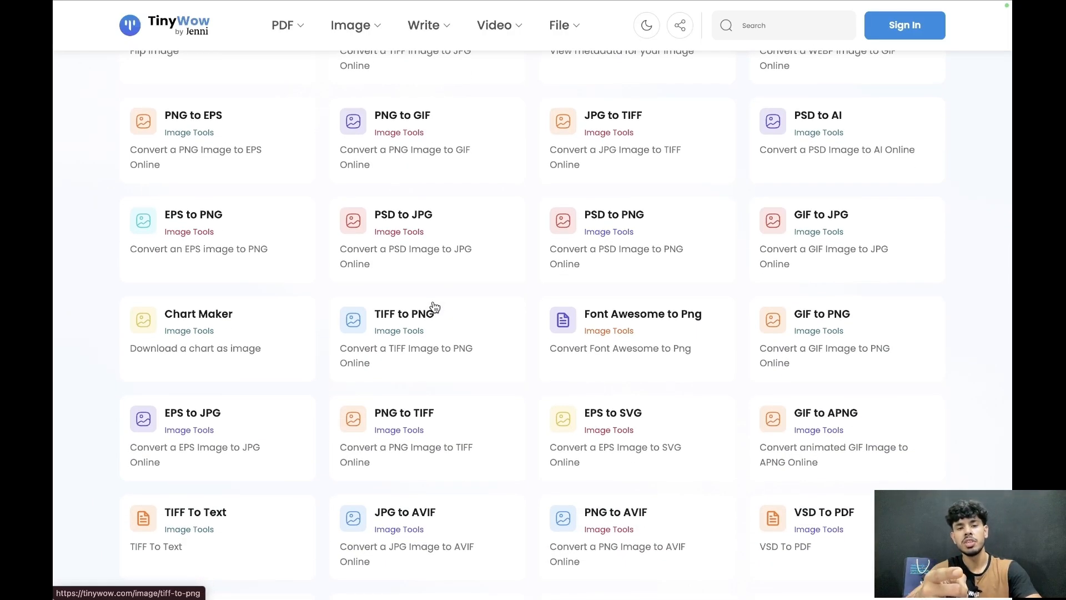
pyautogui.scroll(-8, 433, 305)
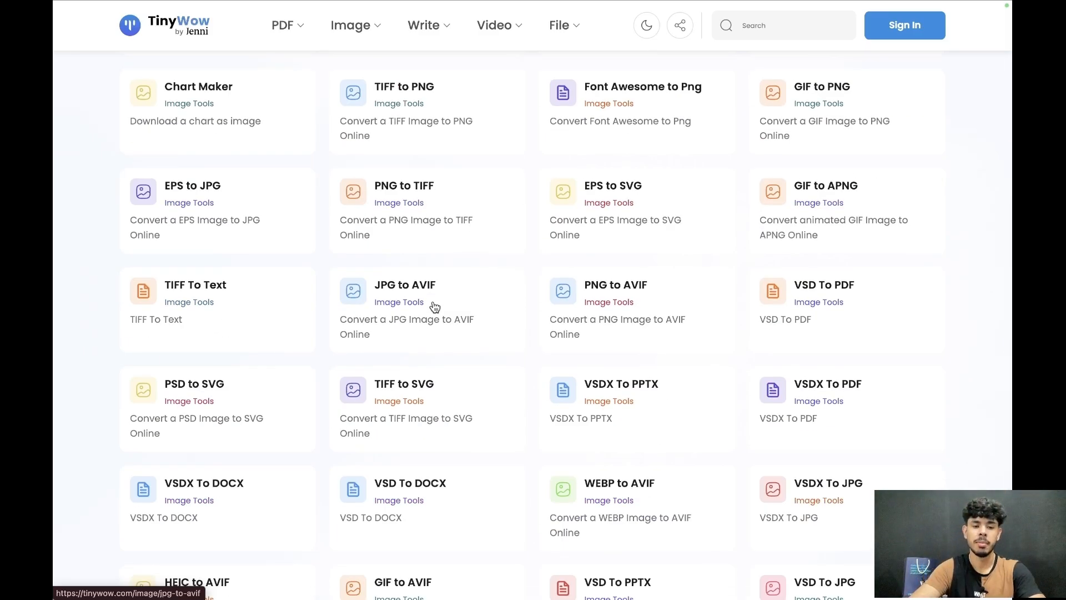
pyautogui.scroll(-5, 434, 307)
pyautogui.scroll(-2, 435, 307)
pyautogui.scroll(-9, 434, 307)
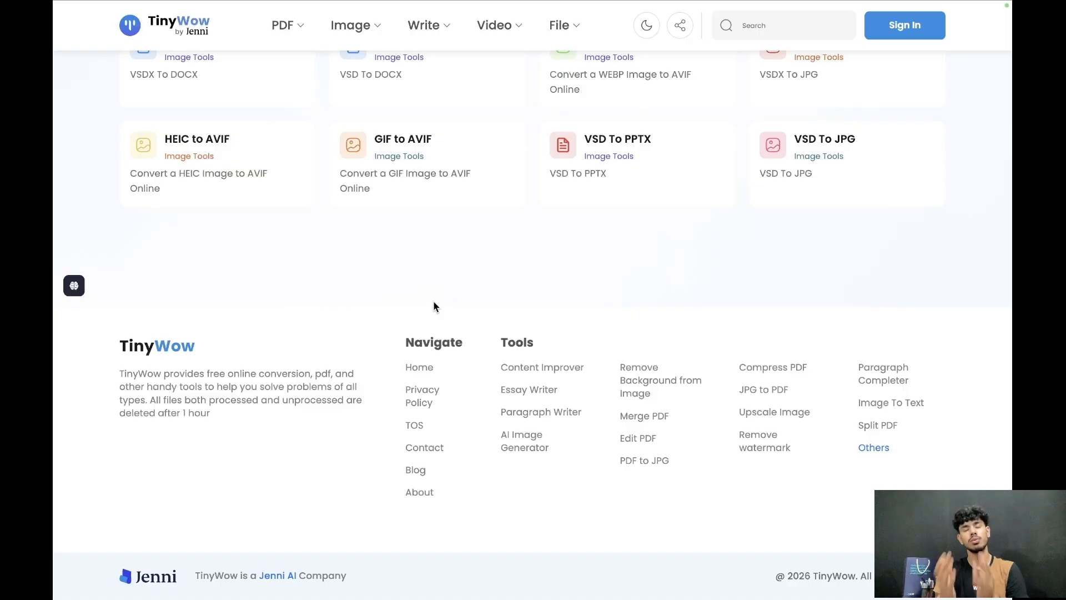
pyautogui.scroll(15, 535, 277)
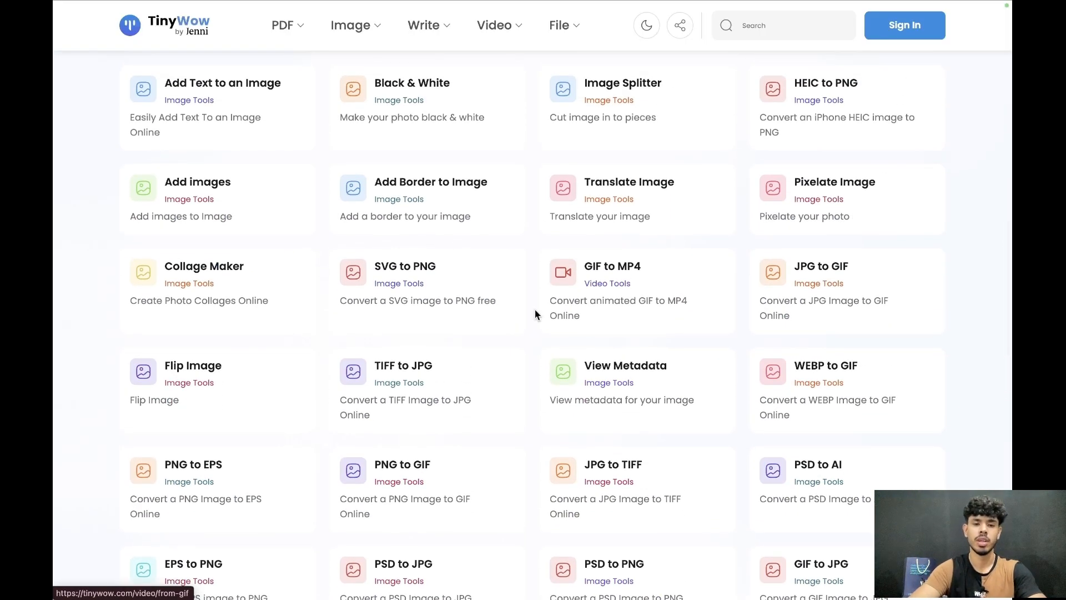
pyautogui.scroll(10, 534, 309)
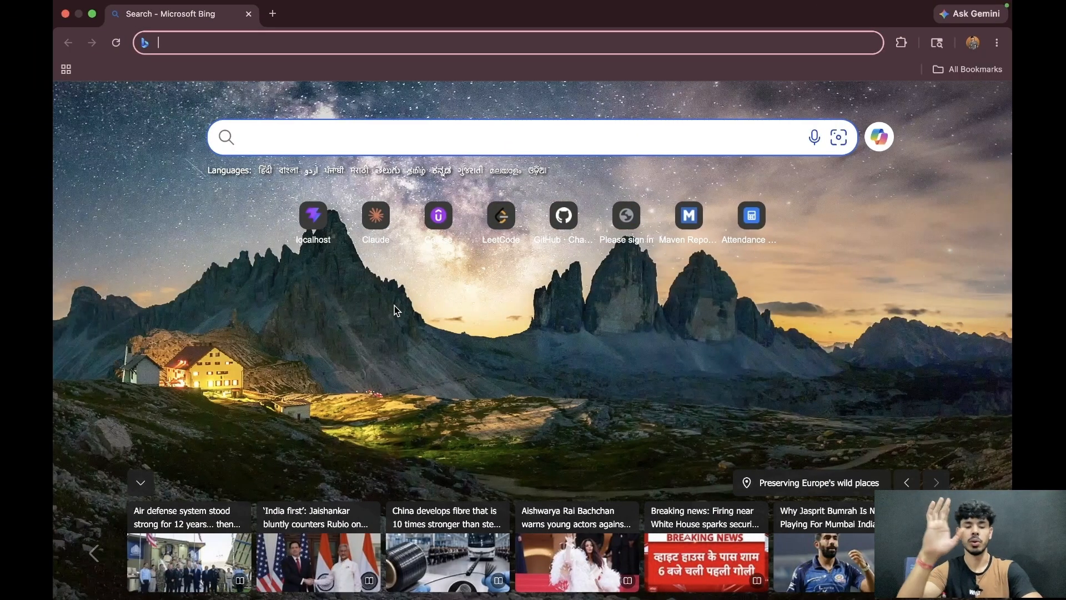
# Step: Search the web for radio garden, open the Radio Garden website and start playing Unique Radio from London
pyautogui.write('radio')
pyautogui.press('Down')
pyautogui.press('Return')
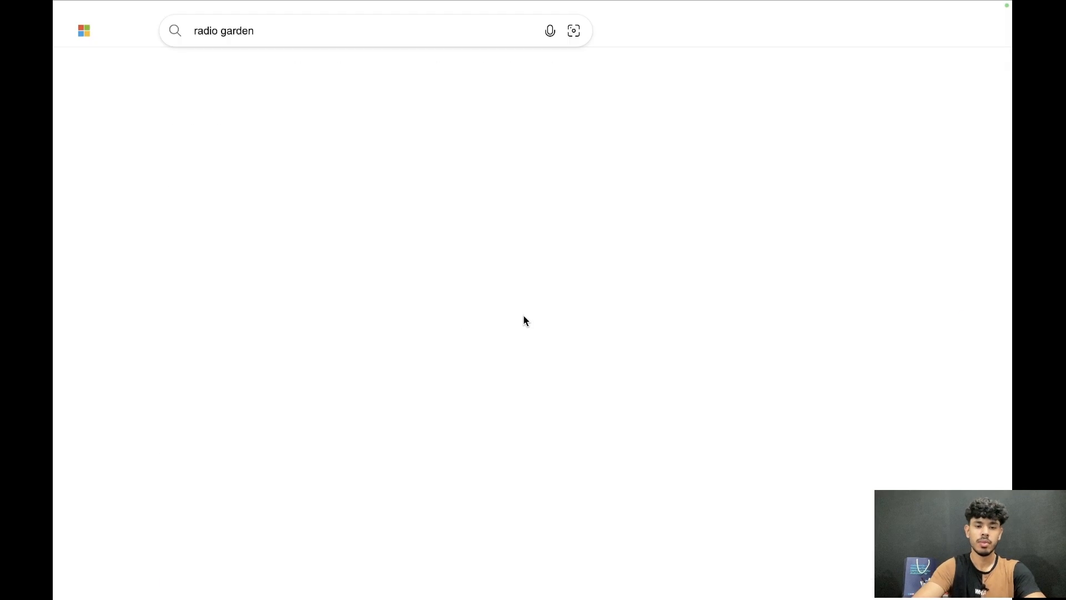
pyautogui.scroll(-2, 525, 327)
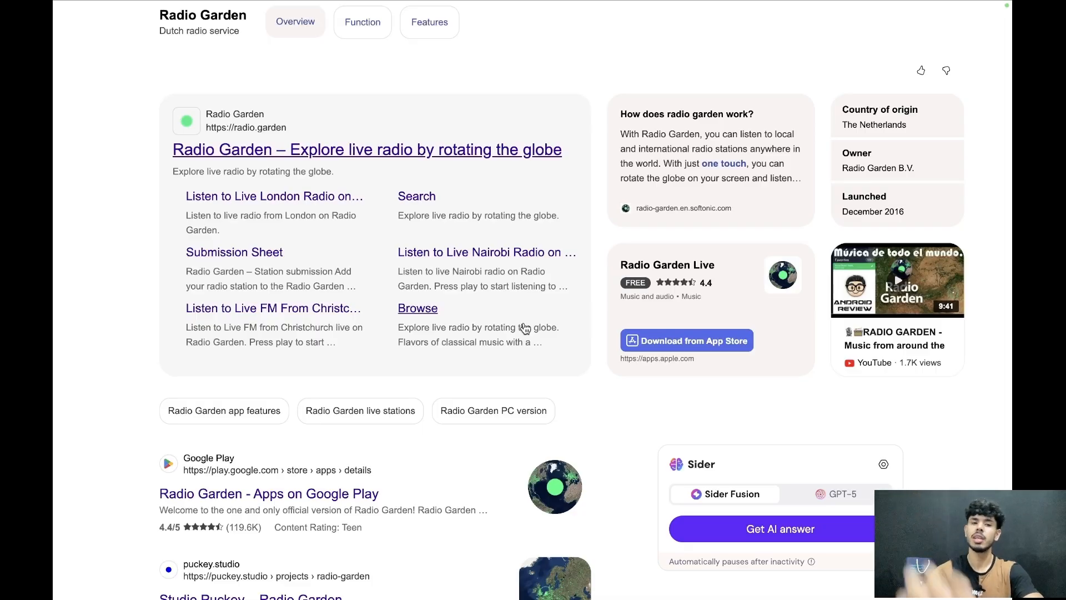
pyautogui.click(384, 148)
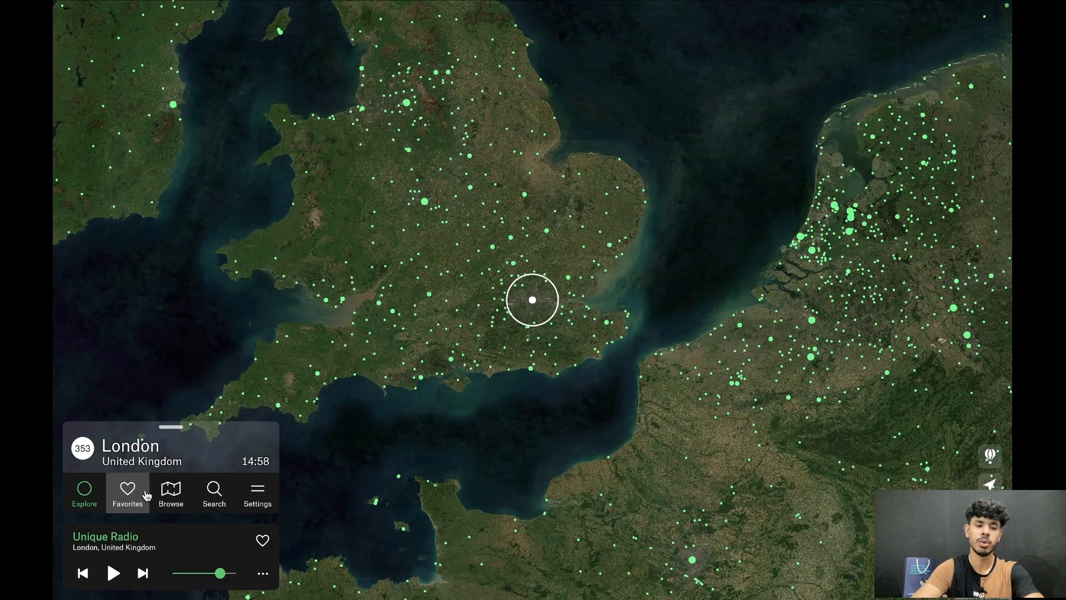
pyautogui.click(114, 573)
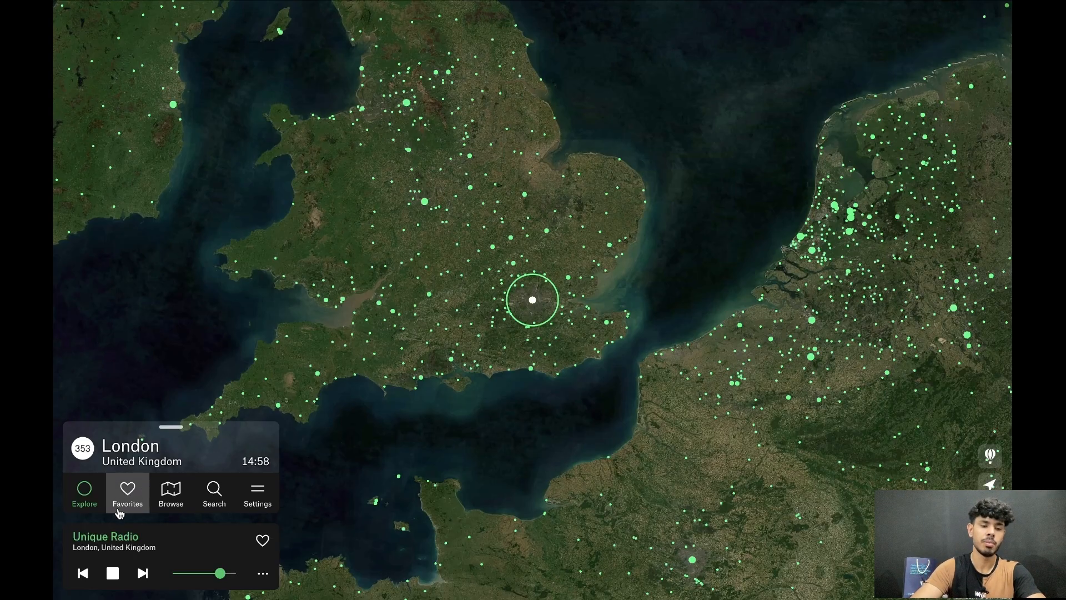
# Step: Search the stations for mumbai and play Kishore Kumar Radio
pyautogui.click(214, 491)
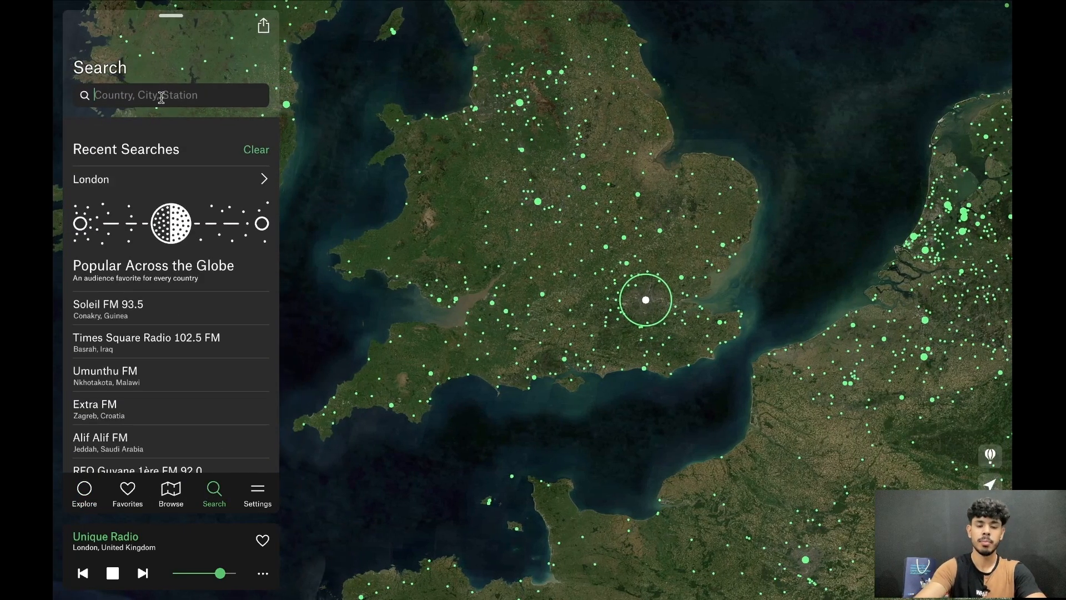
pyautogui.click(161, 97)
pyautogui.write('m')
pyautogui.press('BackSpace')
pyautogui.write('mu')
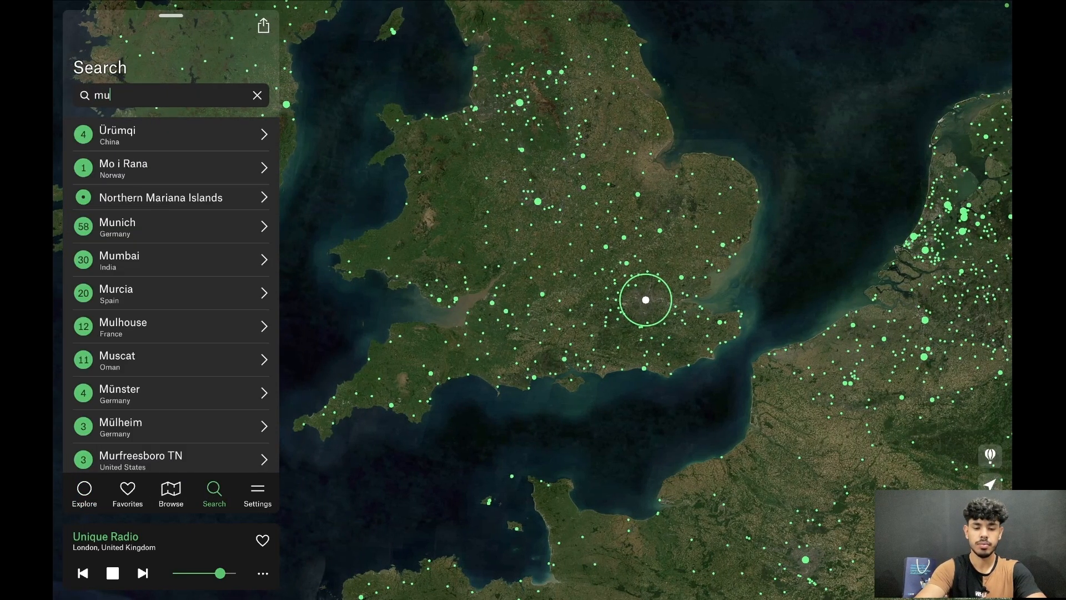
pyautogui.write('mbai')
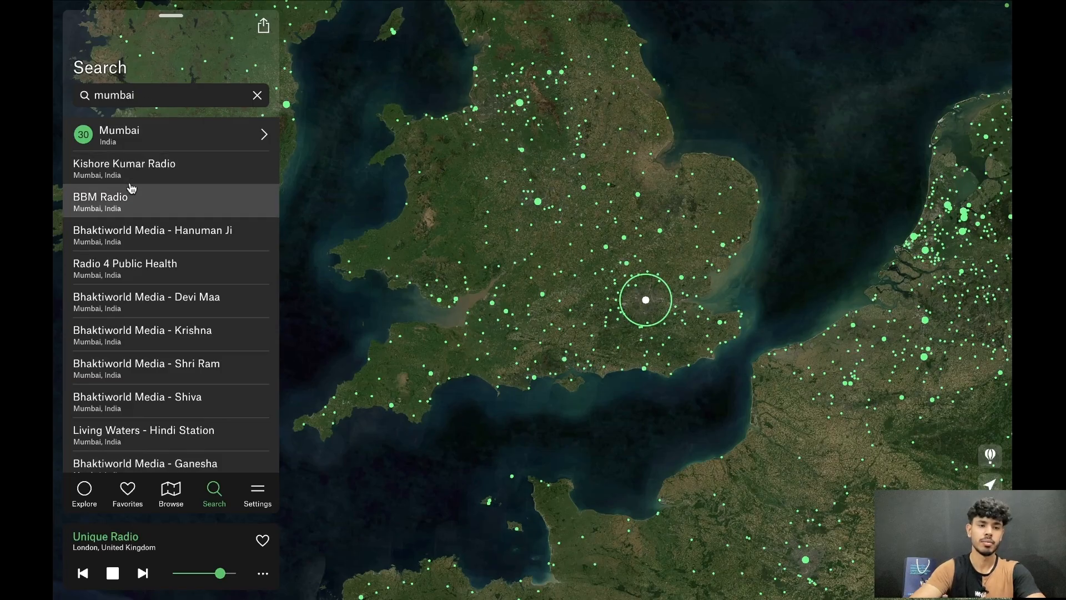
pyautogui.click(160, 178)
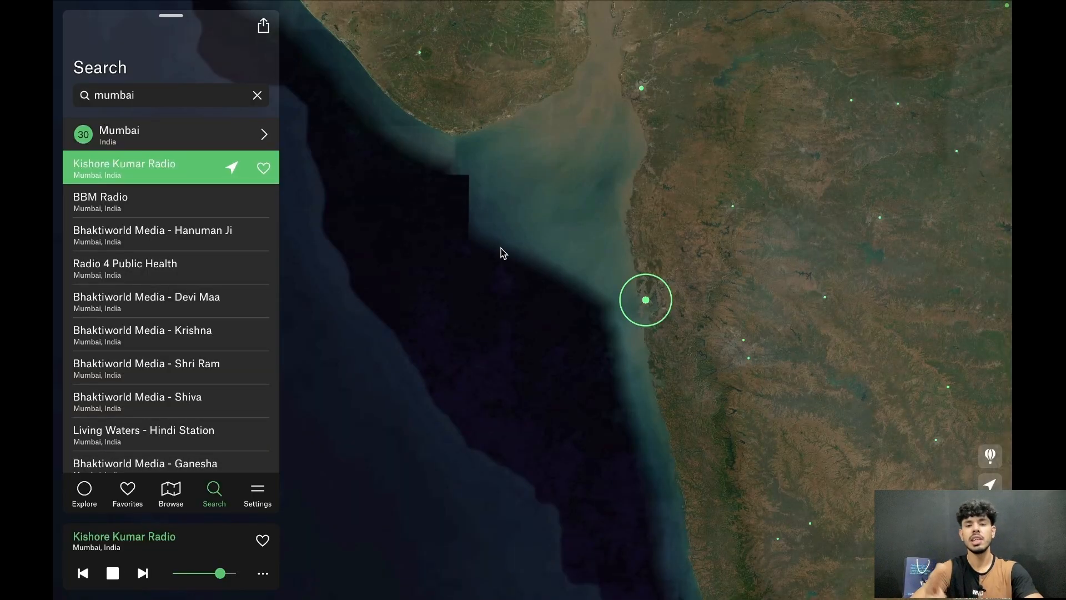
pyautogui.scroll(-2, 555, 252)
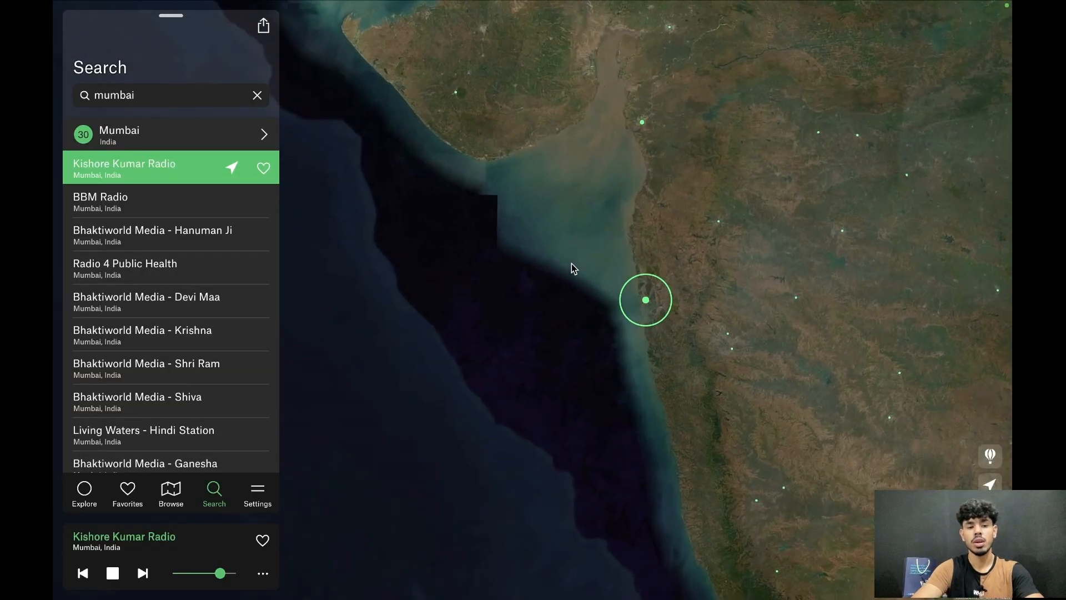
pyautogui.scroll(2, 572, 263)
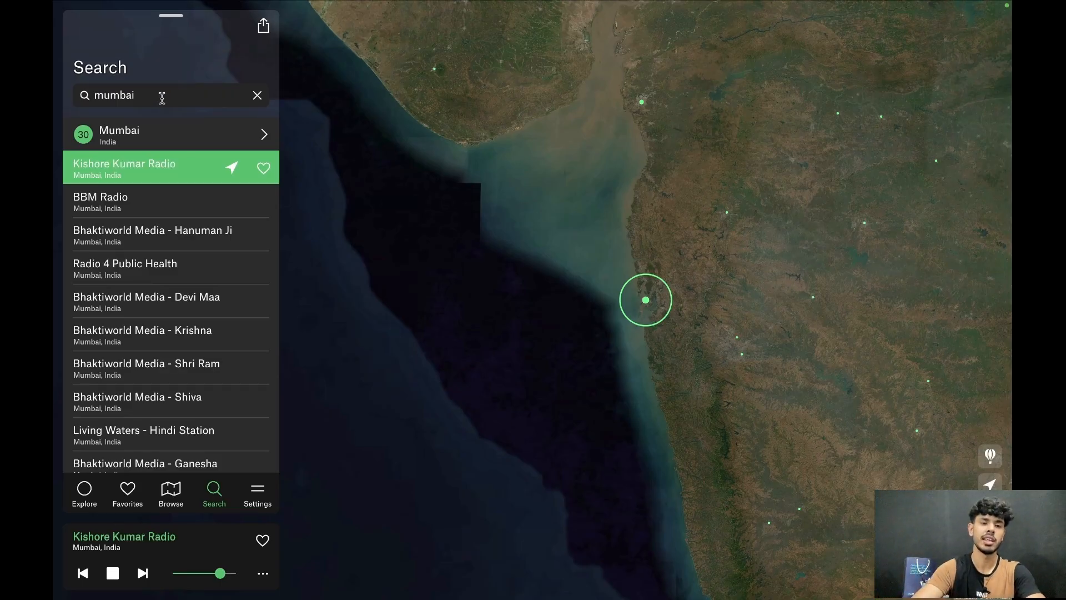
# Step: Replace the search term with delhi and open the station list for New Delhi, India
pyautogui.doubleClick(114, 95)
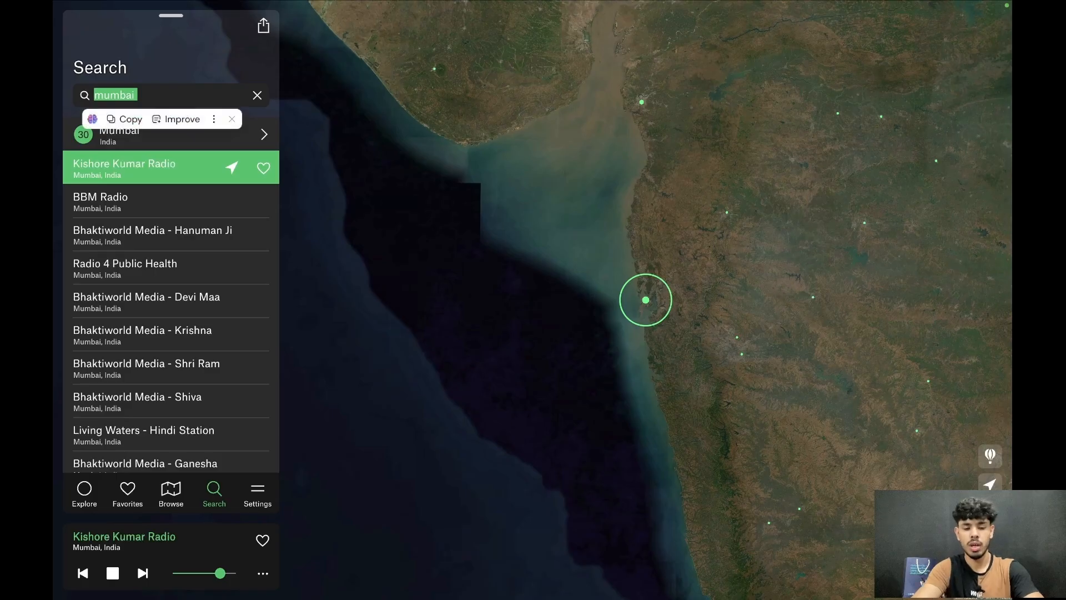
pyautogui.write('delhi')
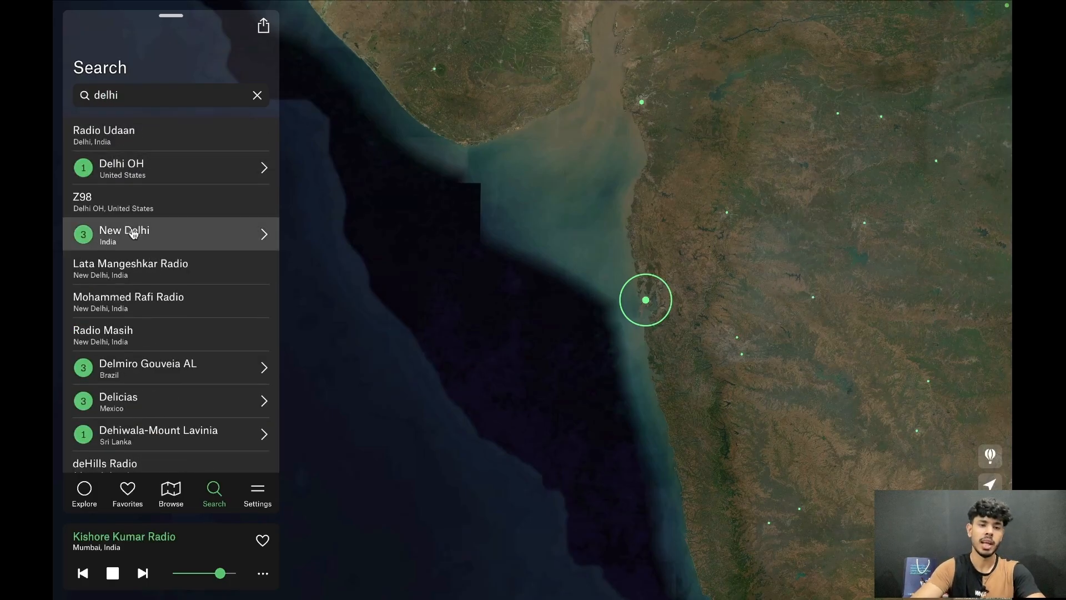
pyautogui.scroll(-1, 145, 239)
pyautogui.scroll(1, 157, 272)
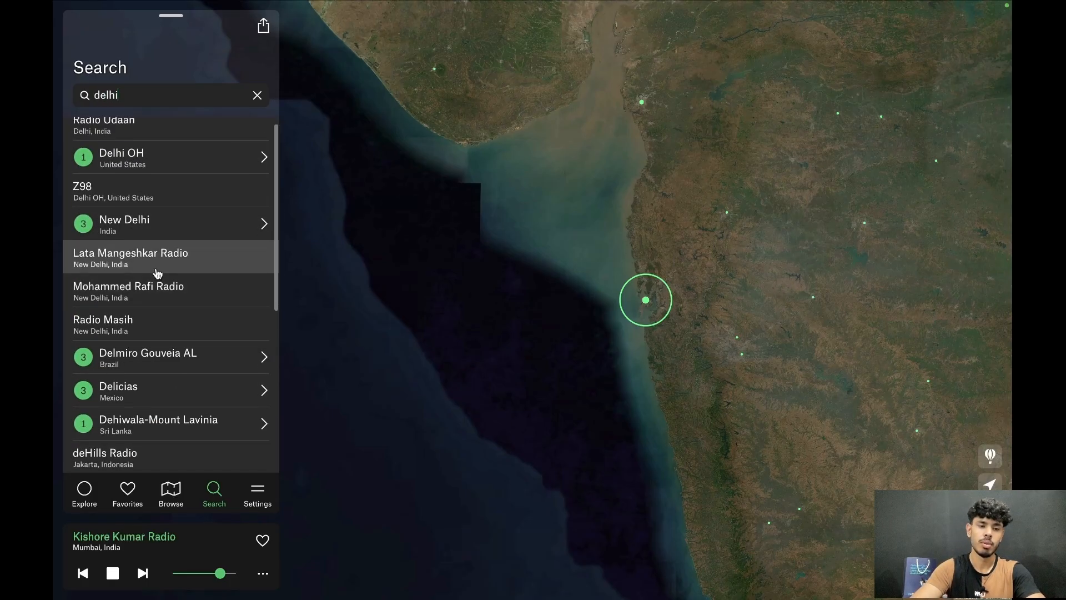
pyautogui.click(184, 231)
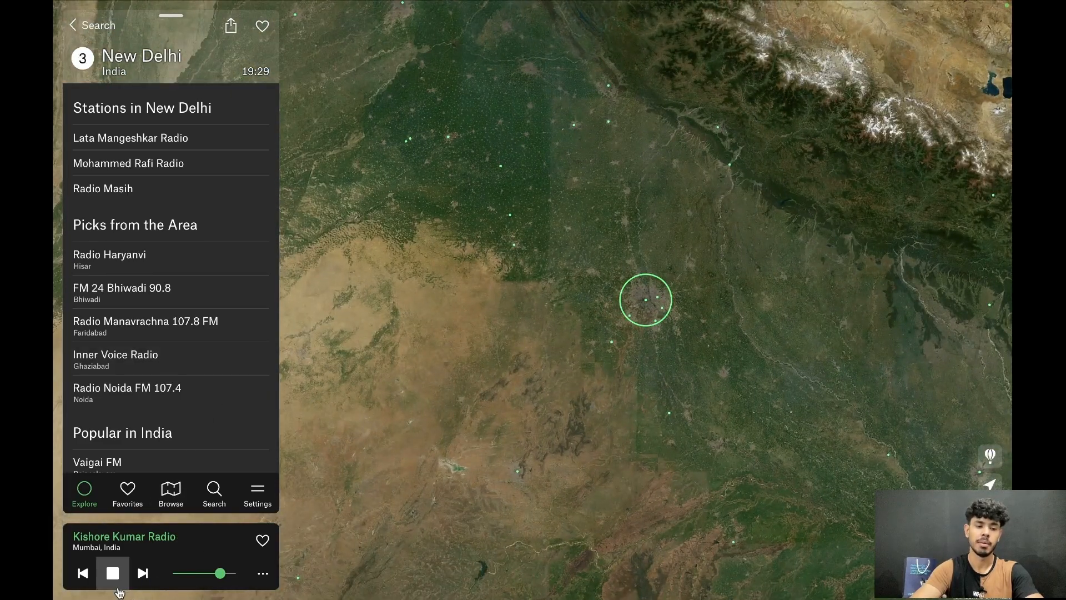
# Step: Play Inner Voice Radio from Ghaziabad, one of the area picks in New Delhi's station list
pyautogui.scroll(-2, 207, 390)
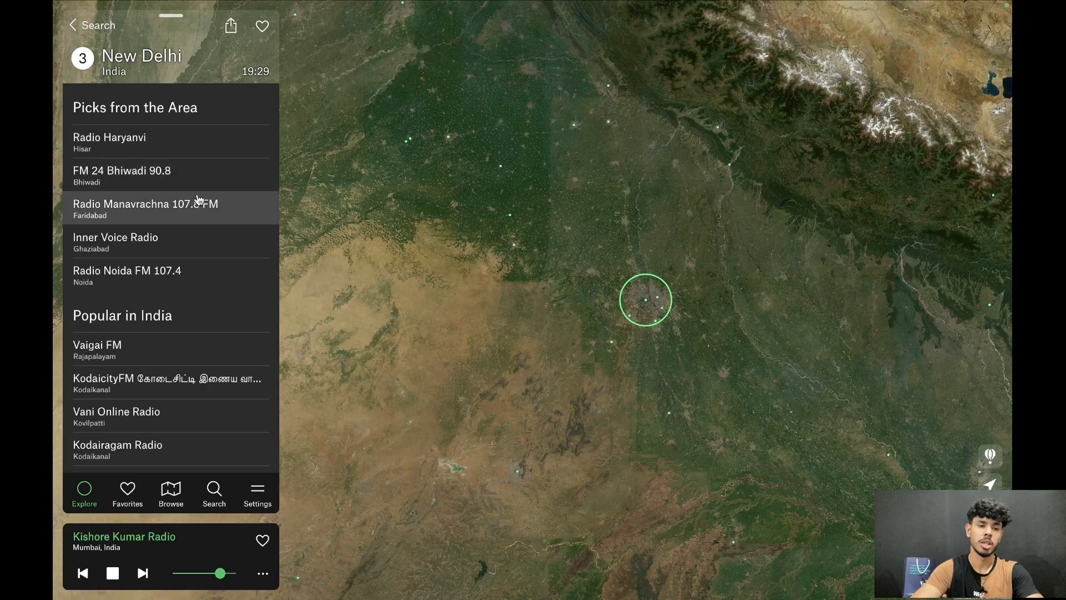
pyautogui.click(189, 247)
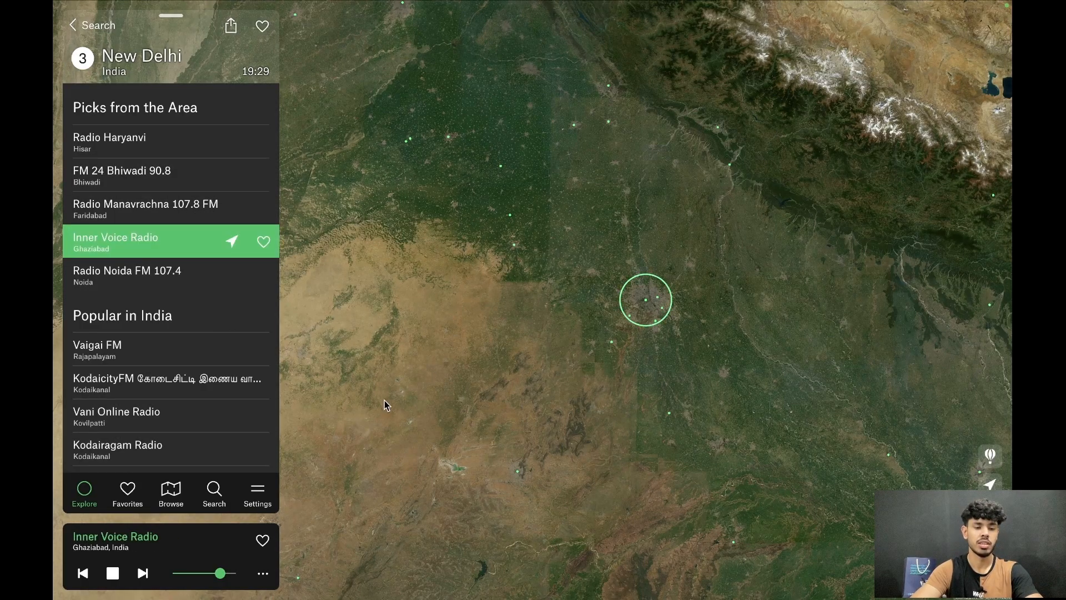
pyautogui.scroll(-1, 173, 461)
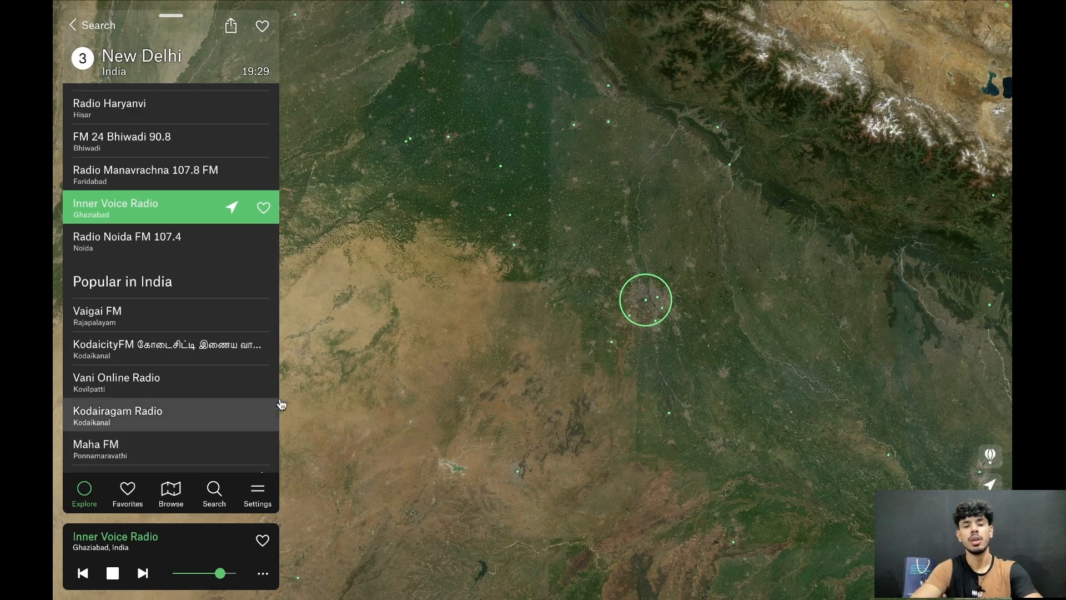
# Step: Zoom out from New Delhi to view the whole globe and the spread of radio stations across it
pyautogui.scroll(-5, 494, 236)
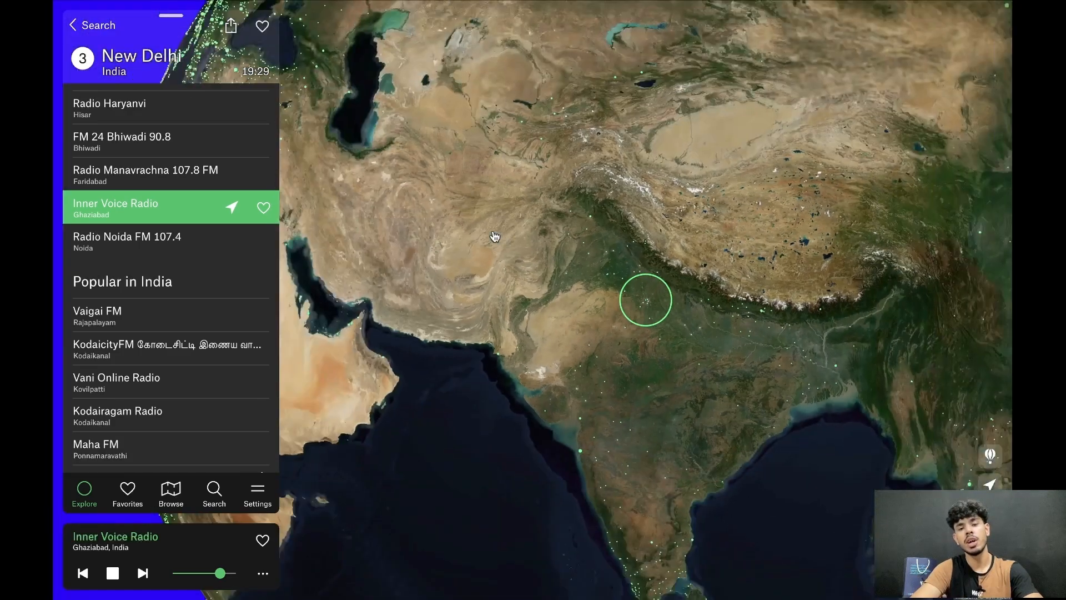
pyautogui.scroll(-5, 494, 236)
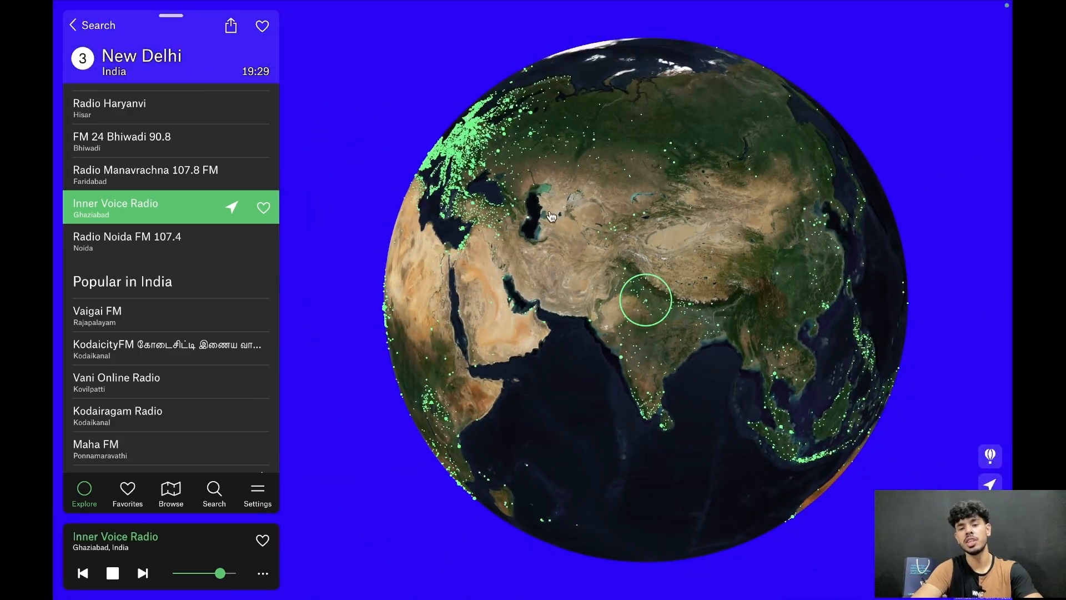
pyautogui.scroll(1, 669, 192)
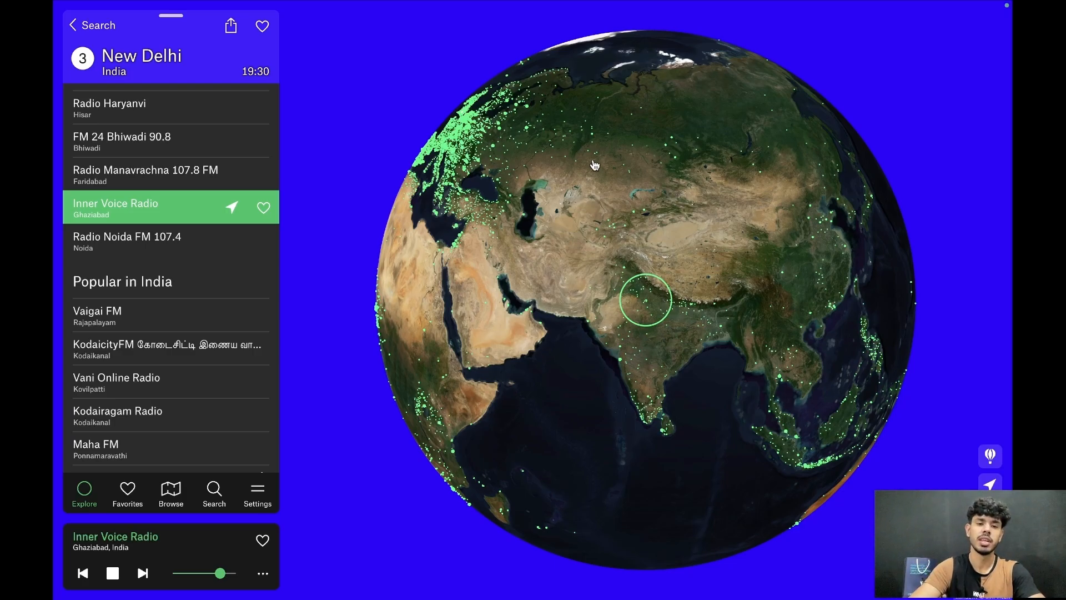
pyautogui.scroll(-1, 494, 239)
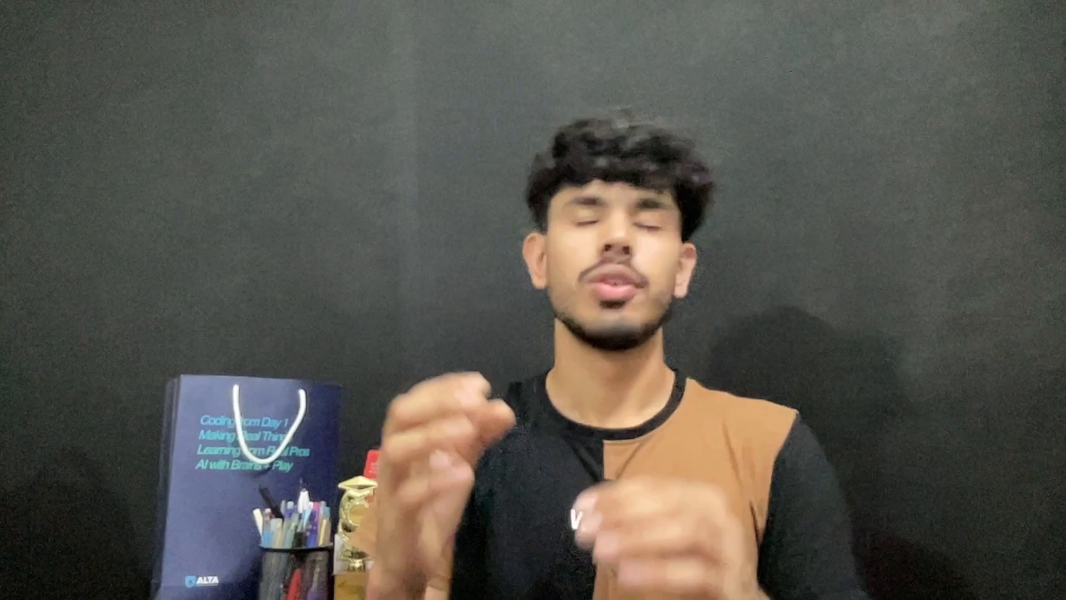